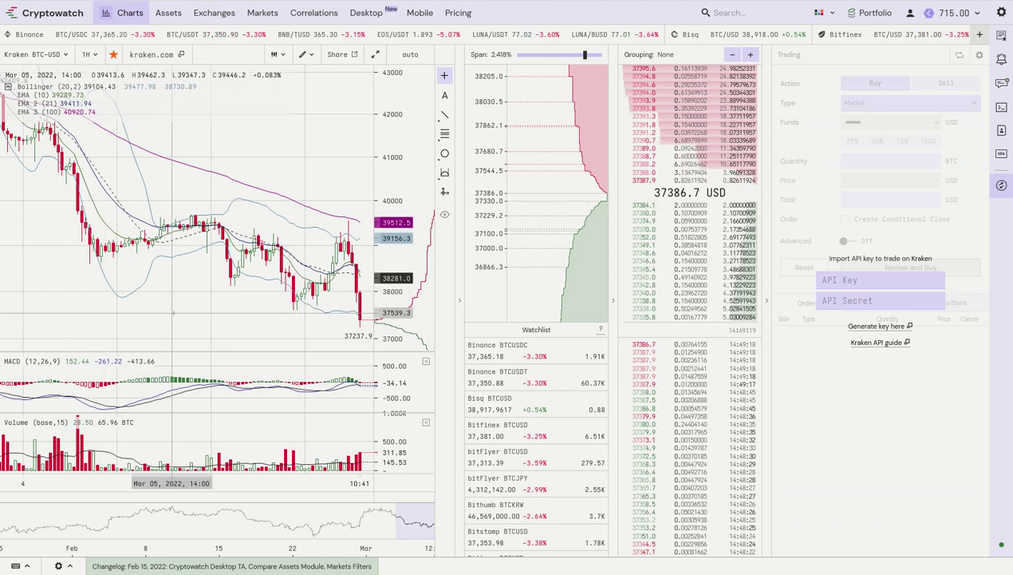
# View the Assets list, and on the Exchanges page sort the spot exchanges by launch year, oldest first.
pyautogui.click(167, 14)
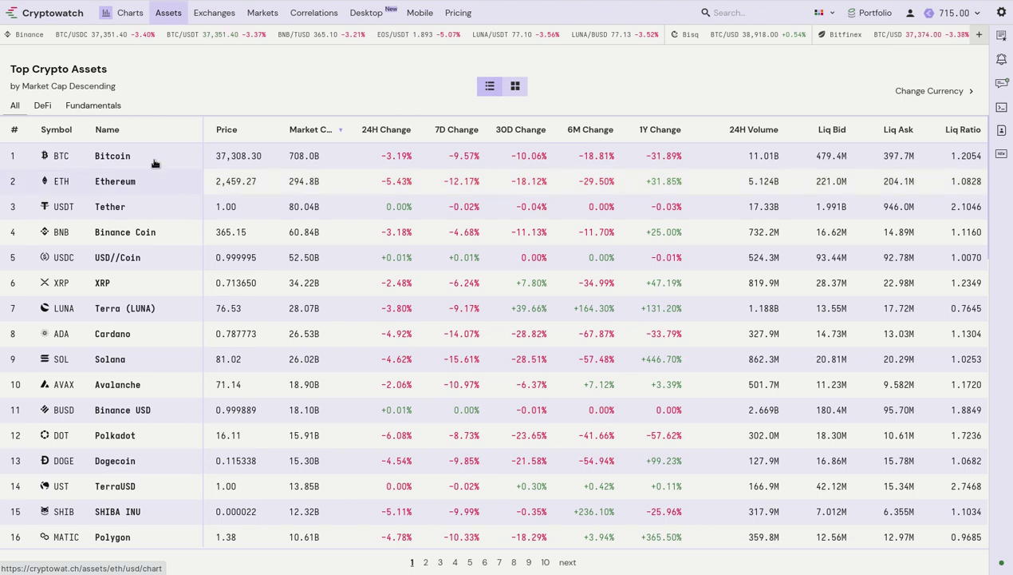
pyautogui.click(214, 14)
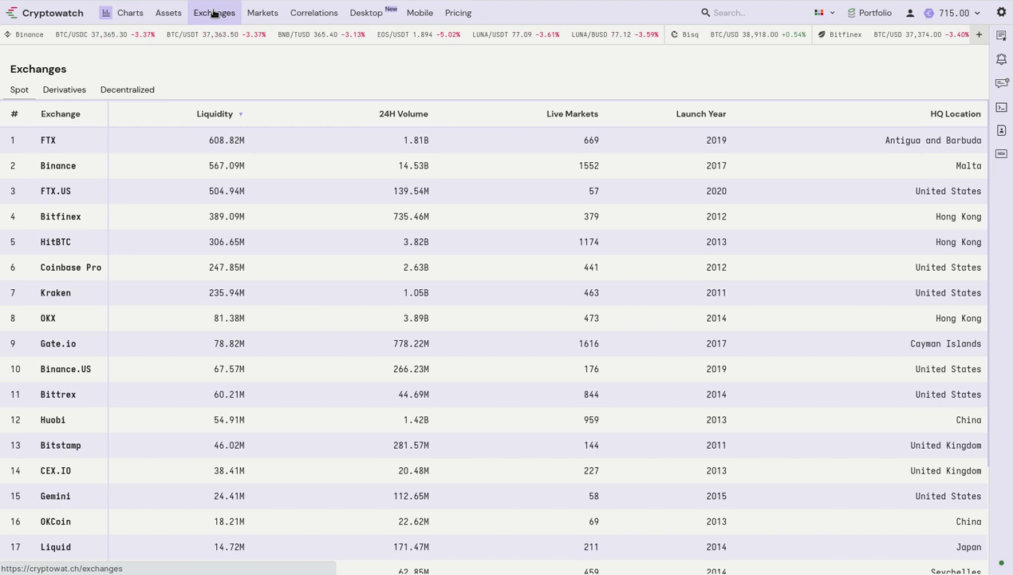
pyautogui.click(697, 118)
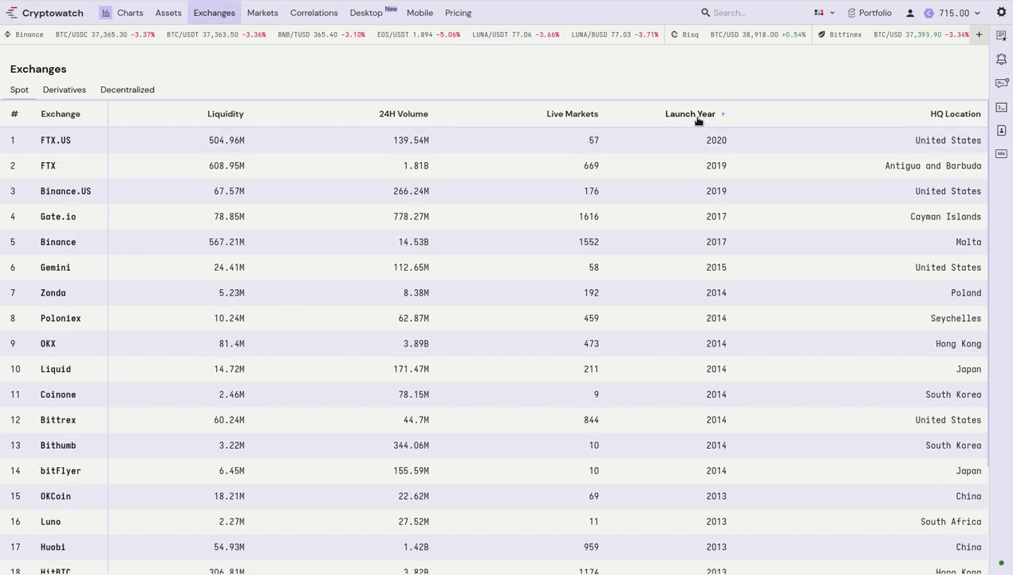
pyautogui.click(698, 117)
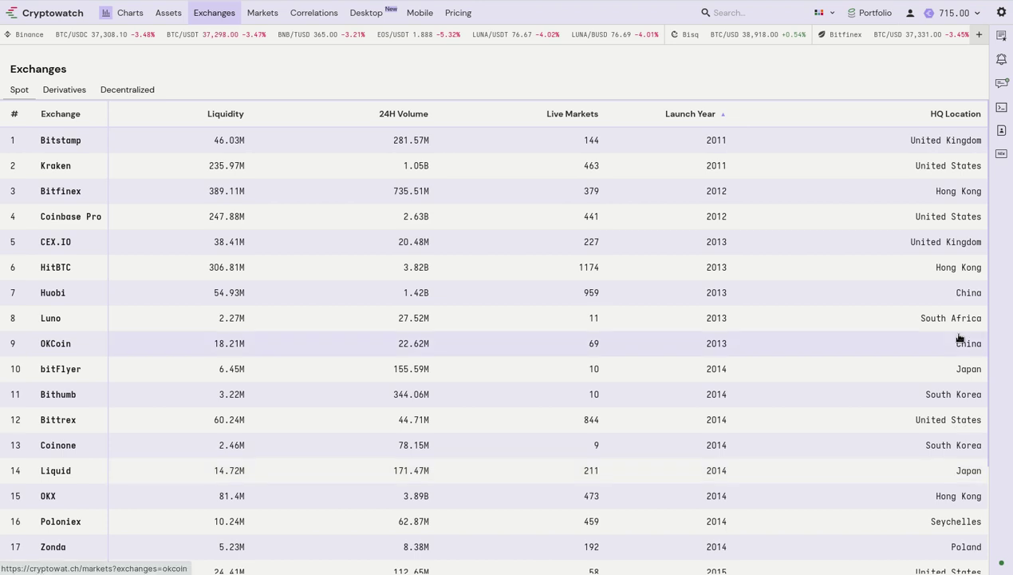
# Sort the spot exchanges alphabetically by HQ location and open the markets of the Gemini exchange.
pyautogui.click(965, 118)
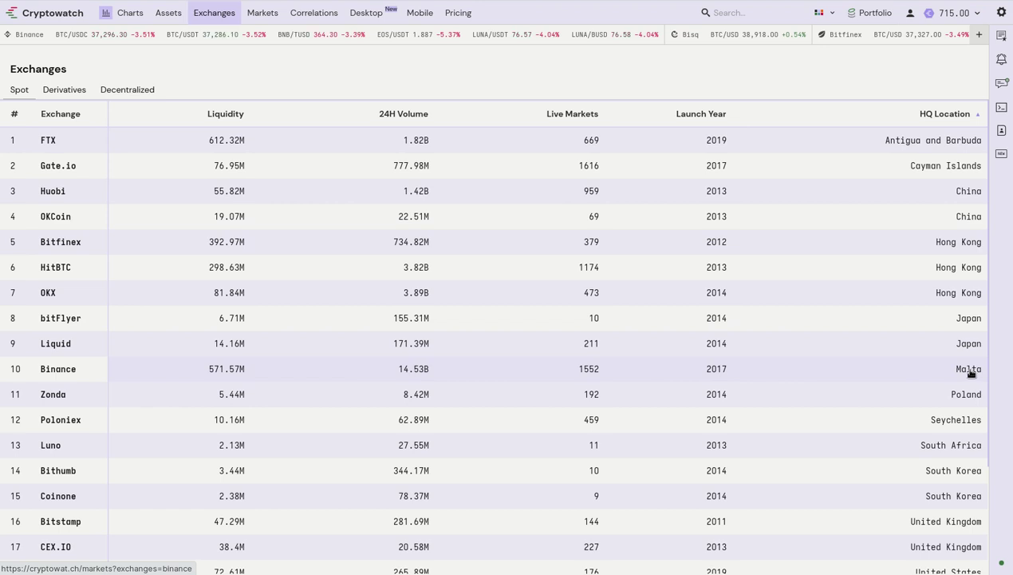
pyautogui.scroll(-2, 970, 373)
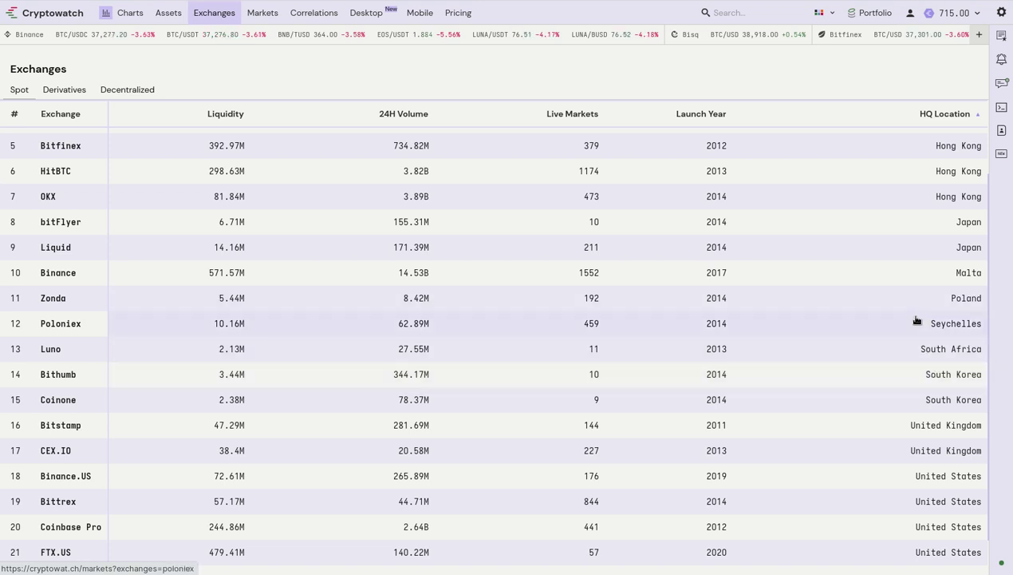
pyautogui.scroll(-1, 915, 319)
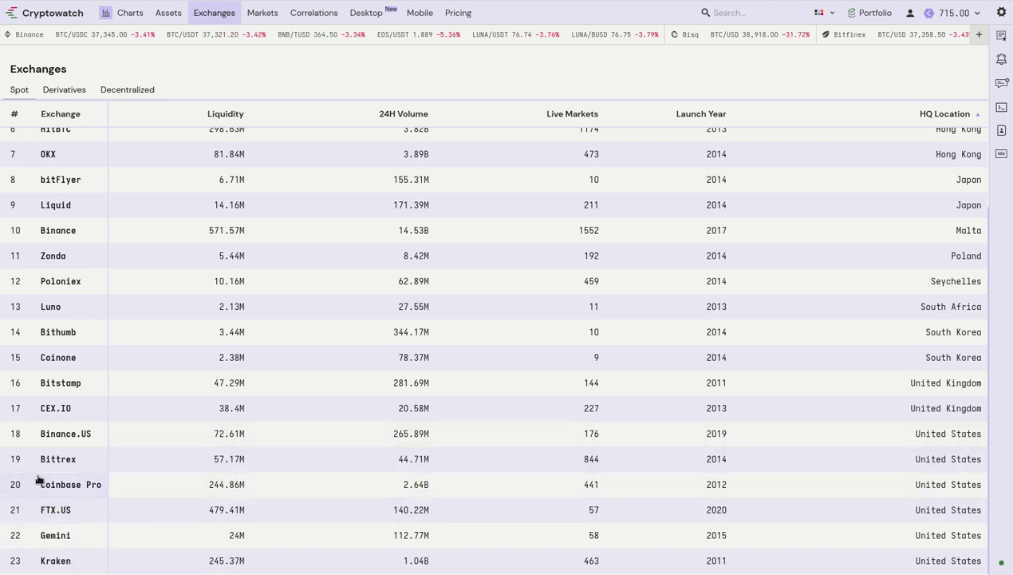
pyautogui.click(64, 537)
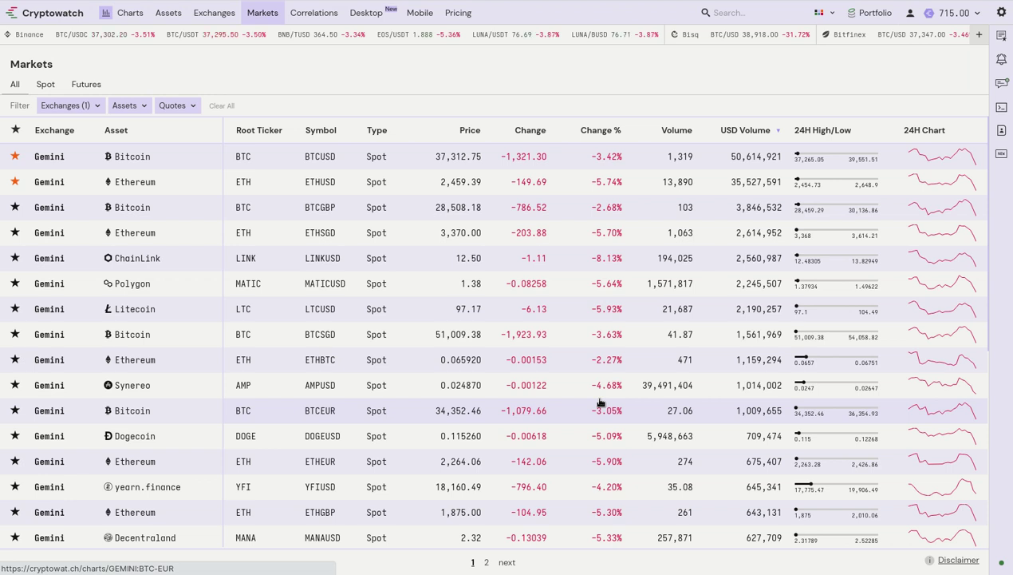
# View the Correlations, Desktop, Mobile and Pricing pages one after another.
pyautogui.click(319, 20)
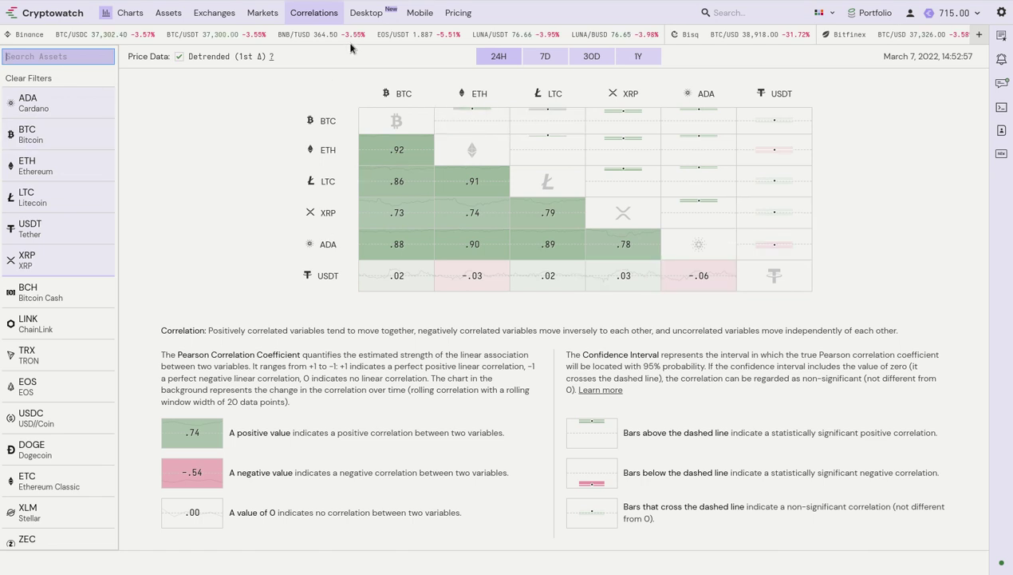
pyautogui.click(363, 12)
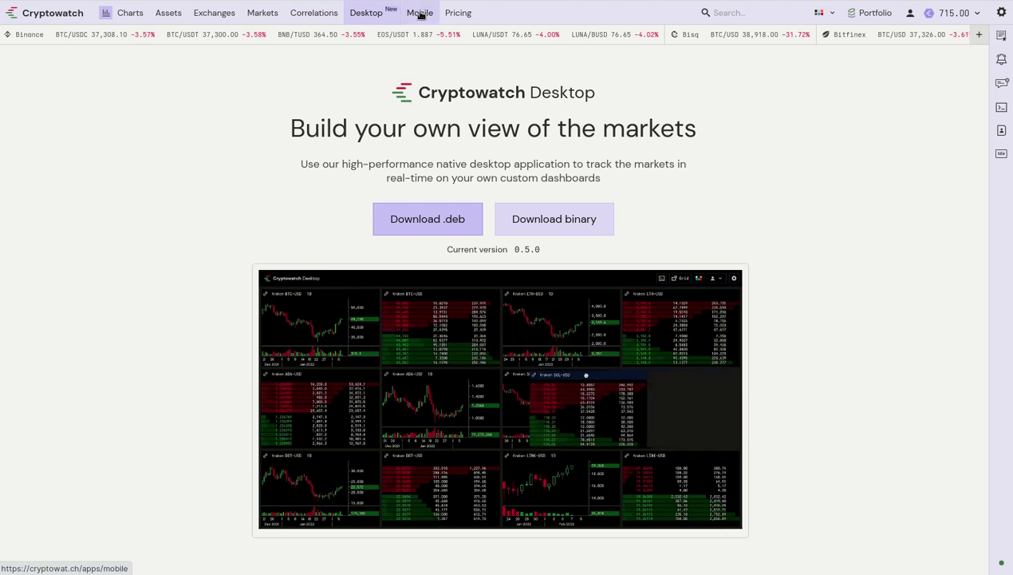
pyautogui.click(419, 14)
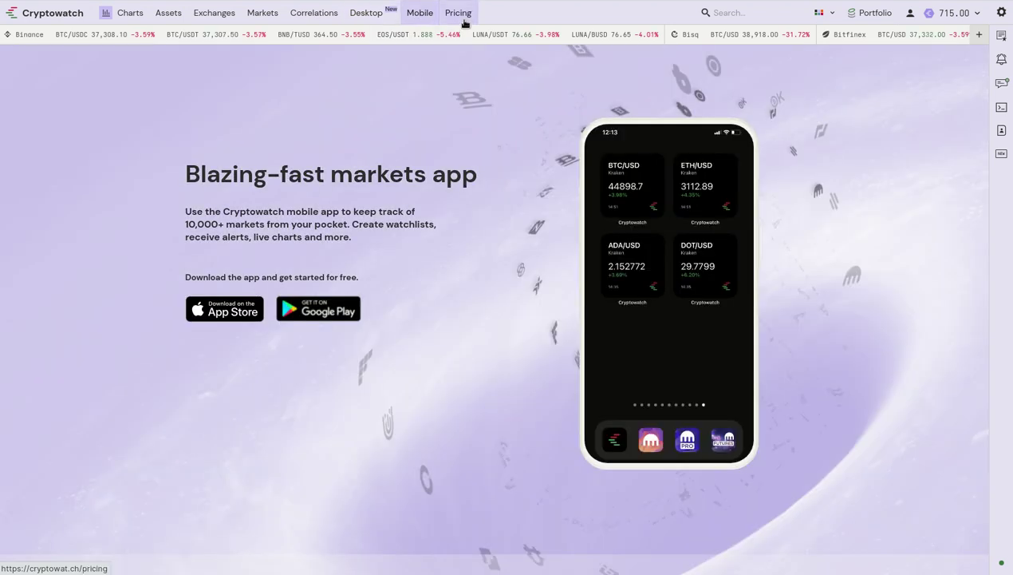
pyautogui.click(462, 18)
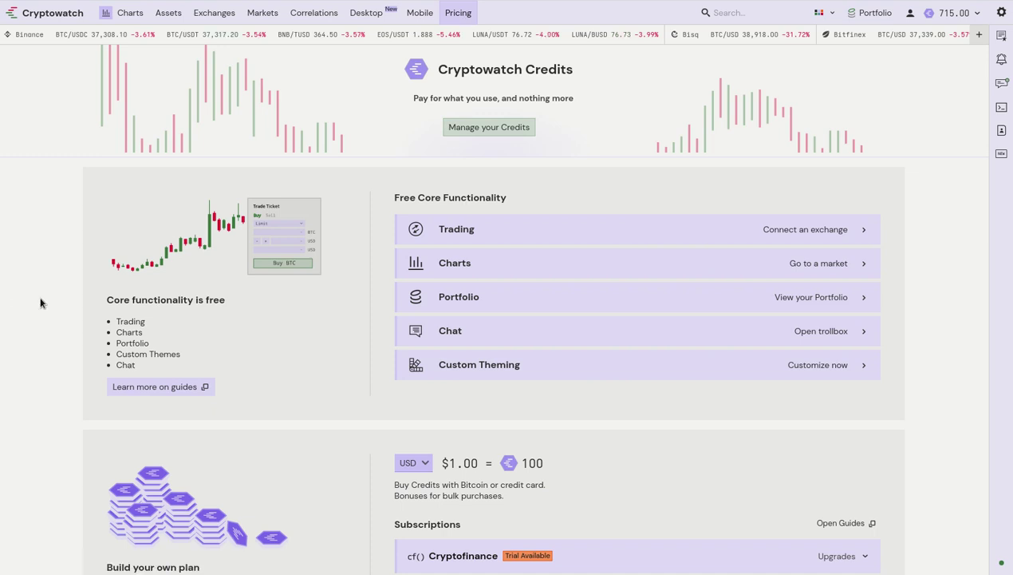
# Return to the Markets page and check its settings without changing them.
pyautogui.click(261, 14)
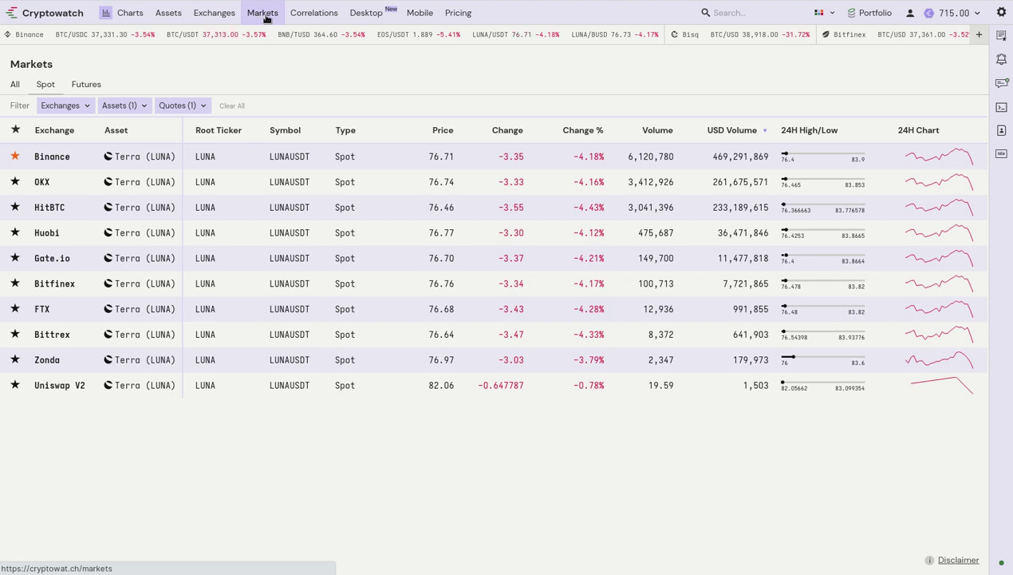
pyautogui.click(1003, 14)
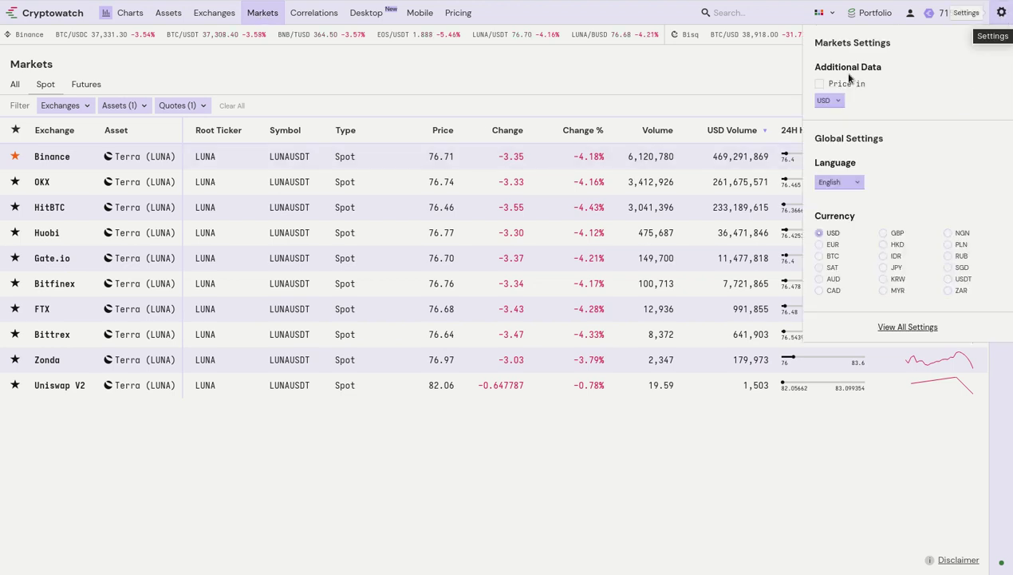
pyautogui.click(165, 60)
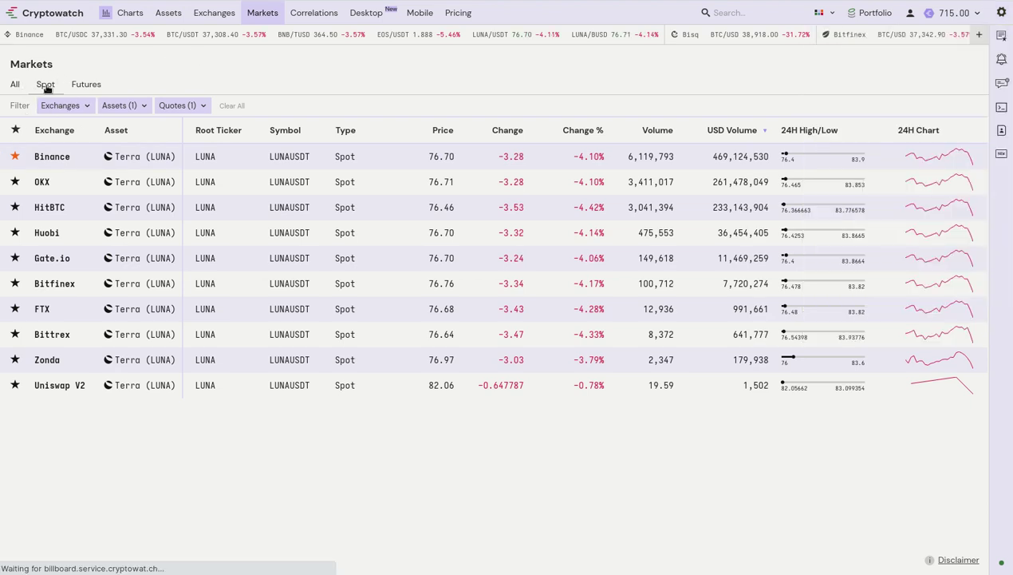
# Clear the asset filter of the spot markets and filter by SOL (Solana) instead.
pyautogui.click(126, 109)
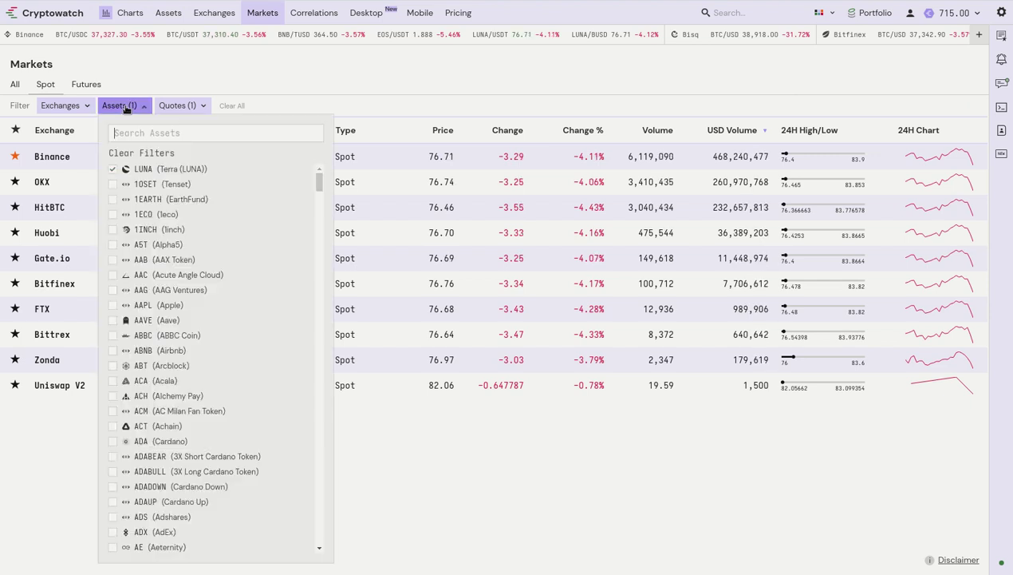
pyautogui.click(138, 157)
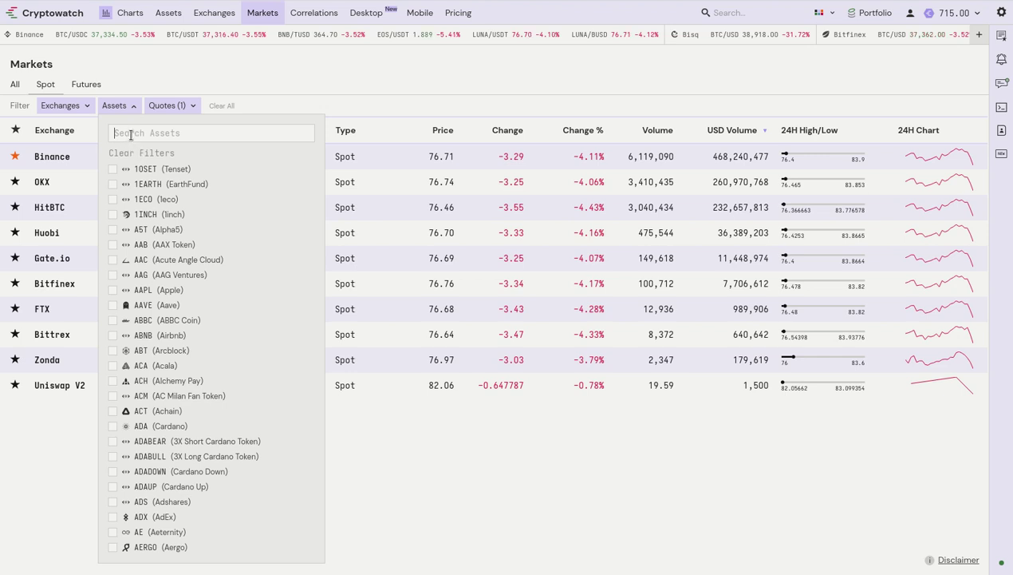
pyautogui.write('SOLAN')
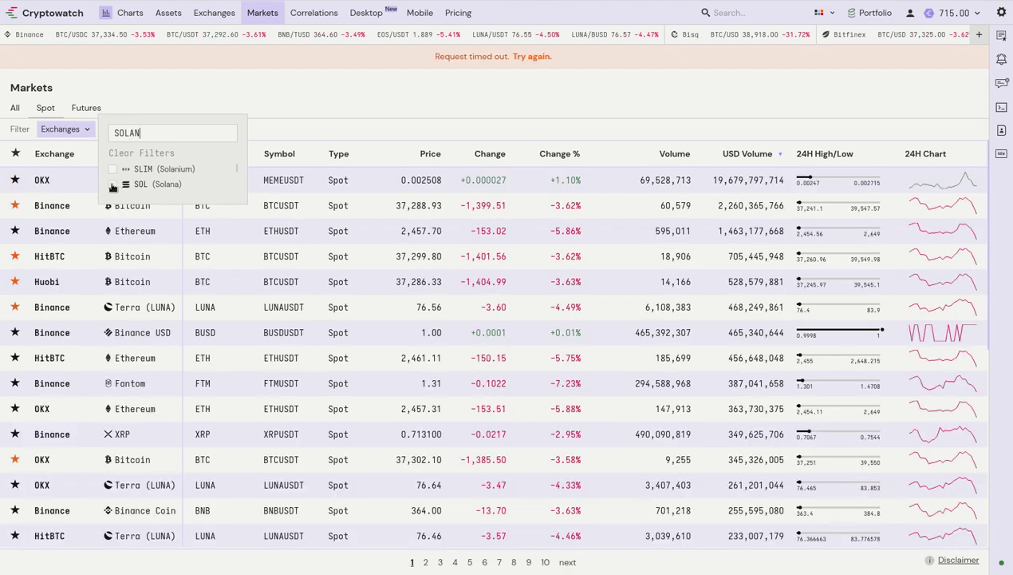
pyautogui.click(113, 184)
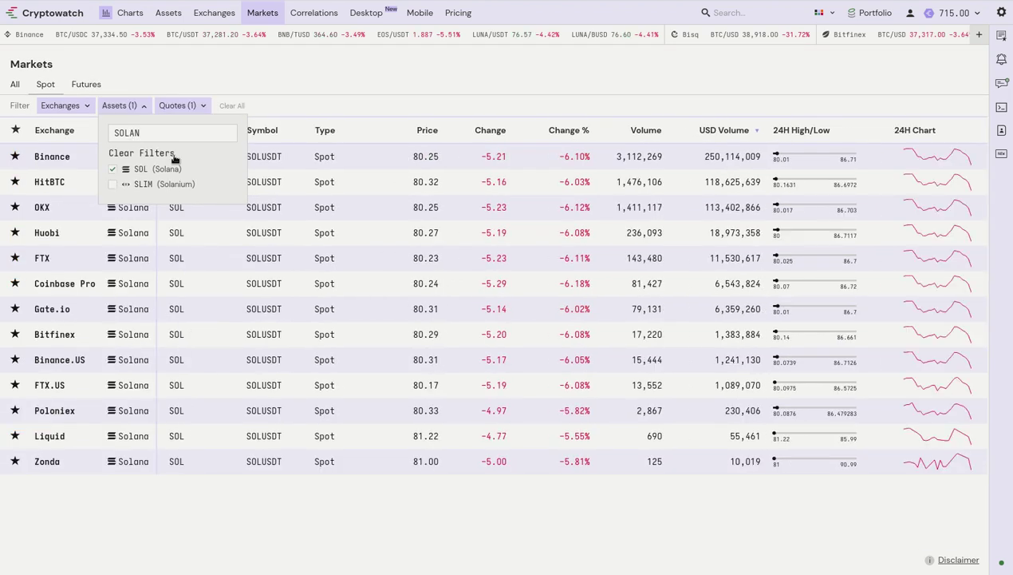
# Clear the quote filter of the Solana markets and filter by USD (United States Dollar) and USDT (Tether).
pyautogui.click(172, 106)
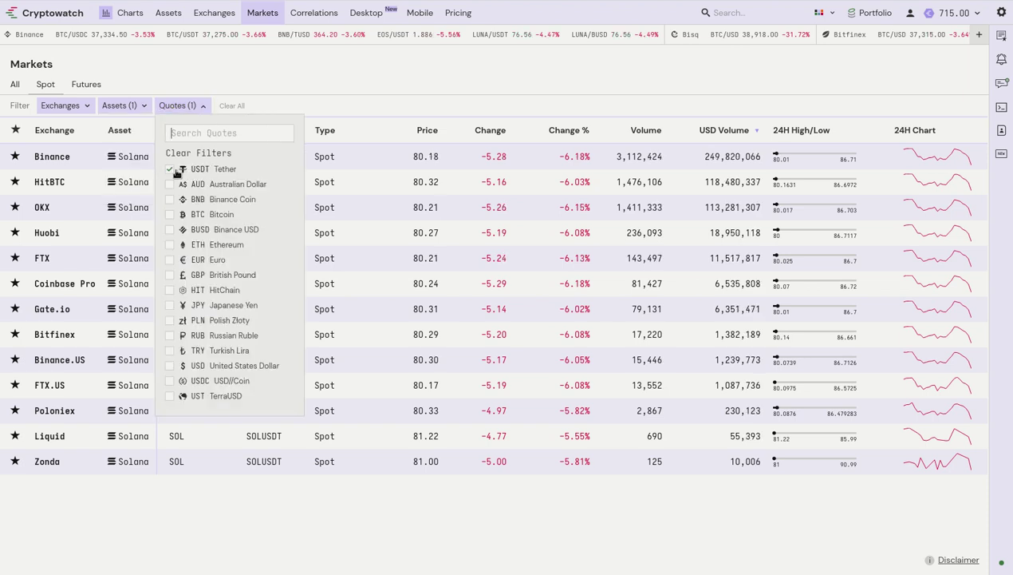
pyautogui.click(195, 151)
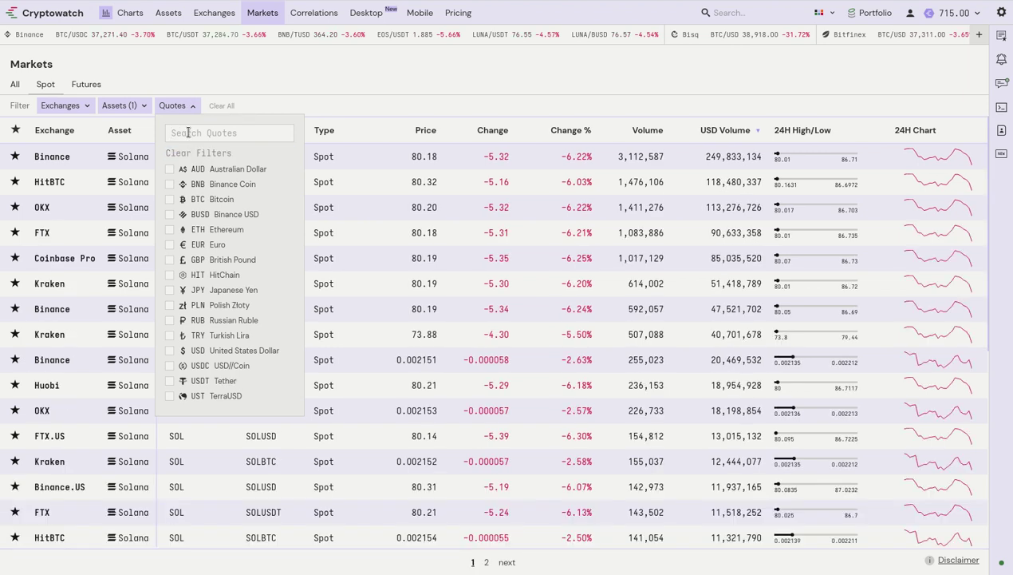
pyautogui.write('USD')
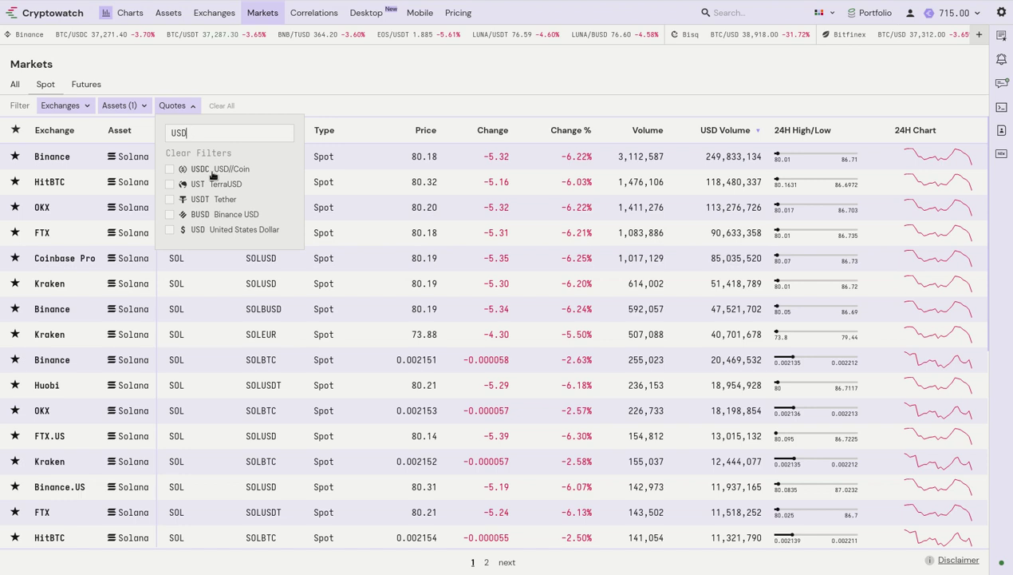
pyautogui.click(169, 230)
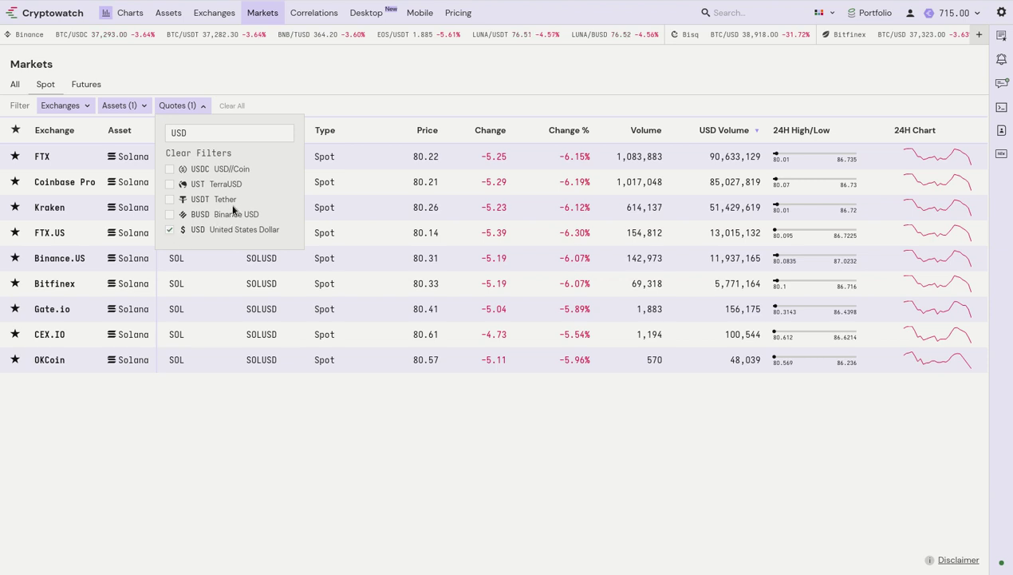
pyautogui.click(170, 200)
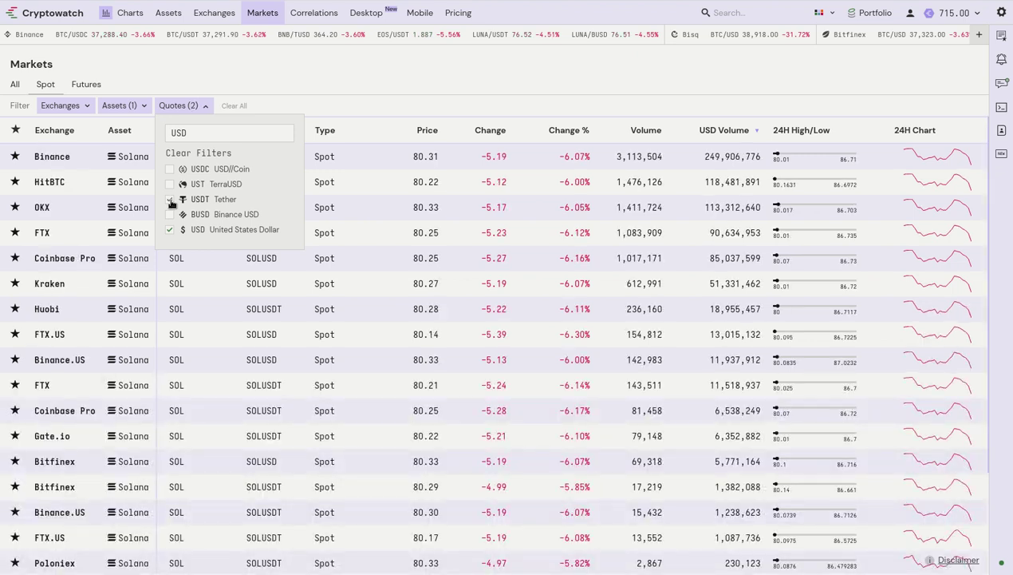
pyautogui.click(337, 97)
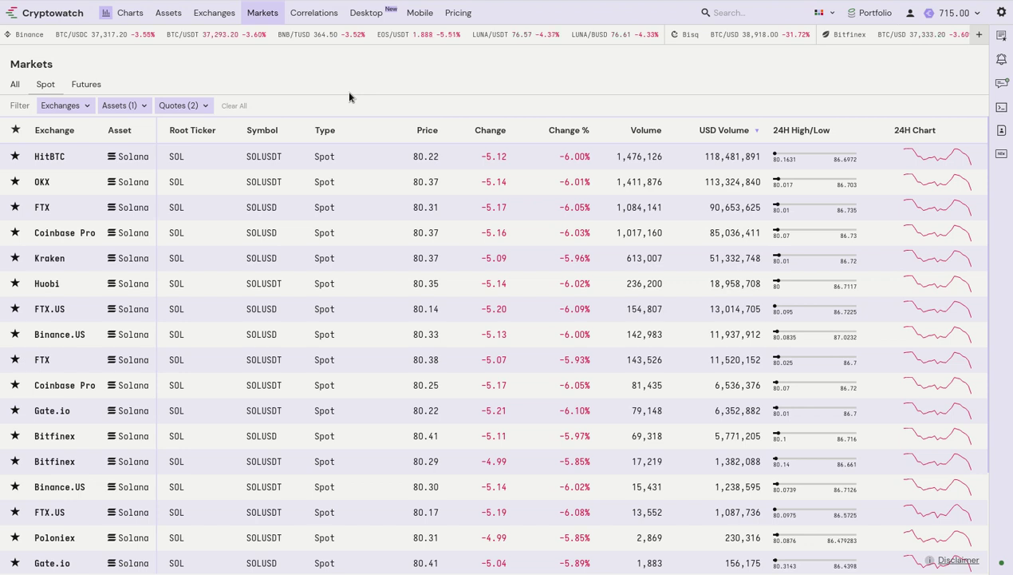
# Sort the Solana markets by price, highest first, and compare the highest and lowest exchange prices.
pyautogui.click(430, 132)
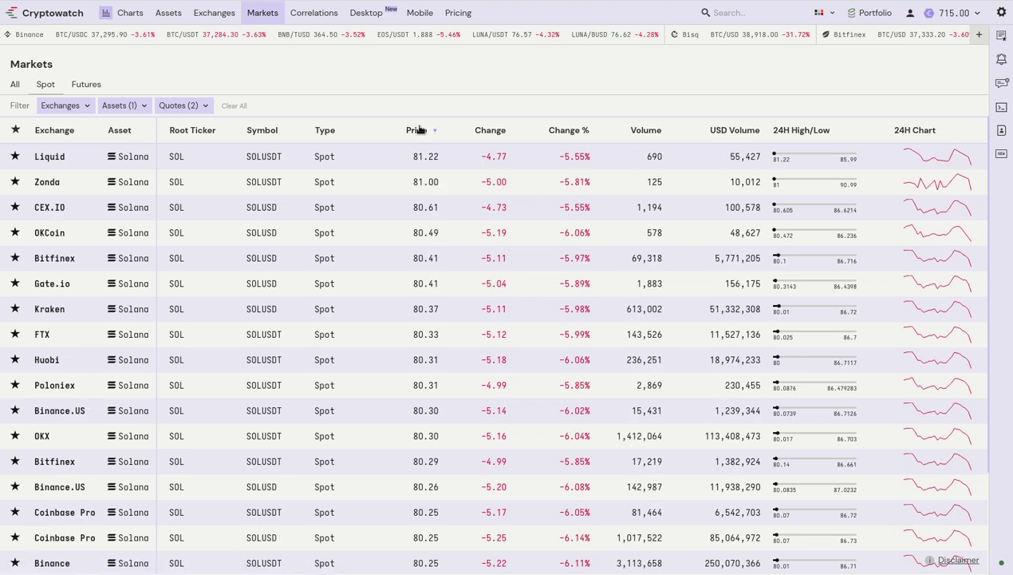
pyautogui.click(419, 130)
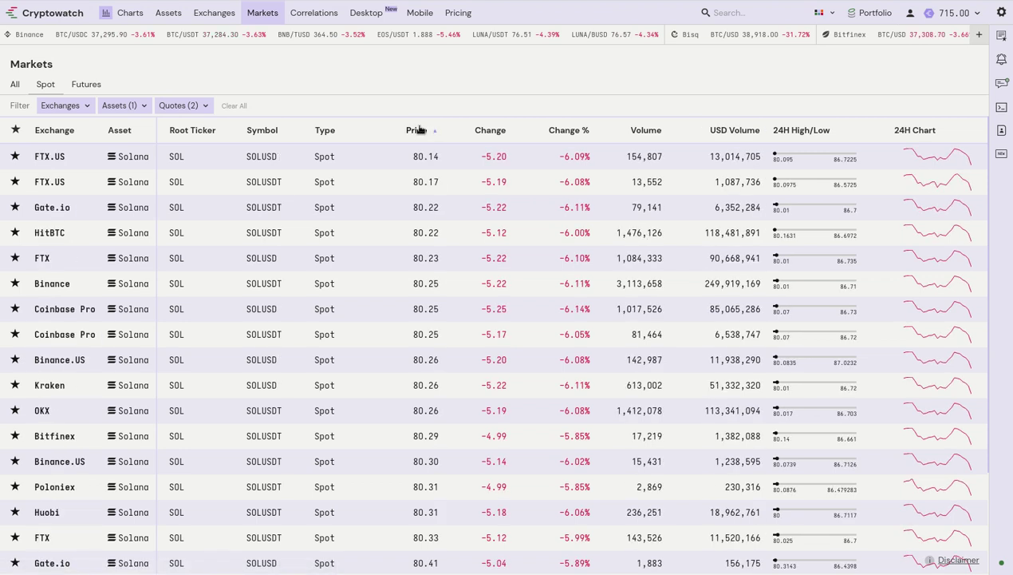
pyautogui.click(420, 132)
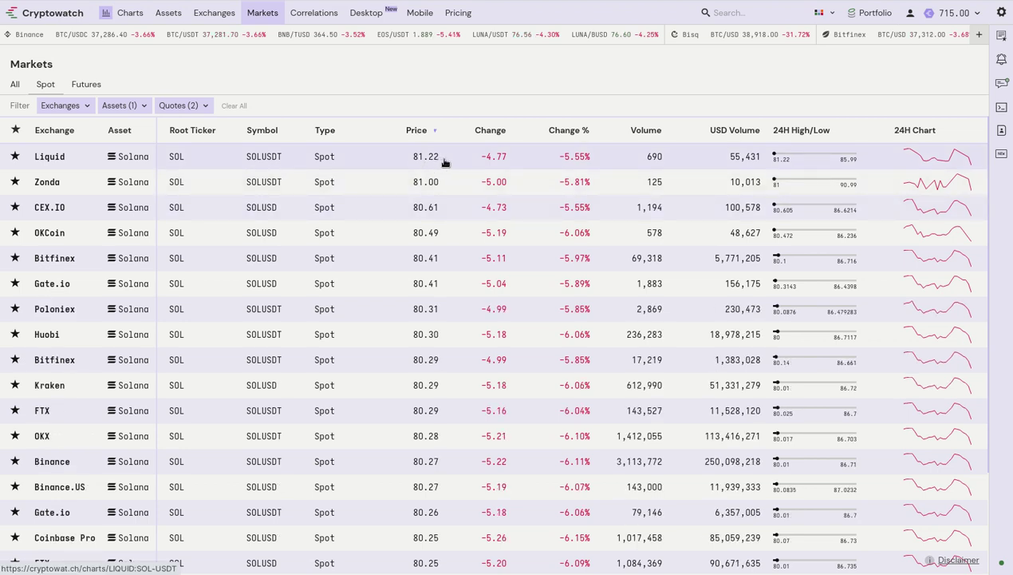
pyautogui.scroll(-1, 444, 162)
pyautogui.scroll(-3, 445, 162)
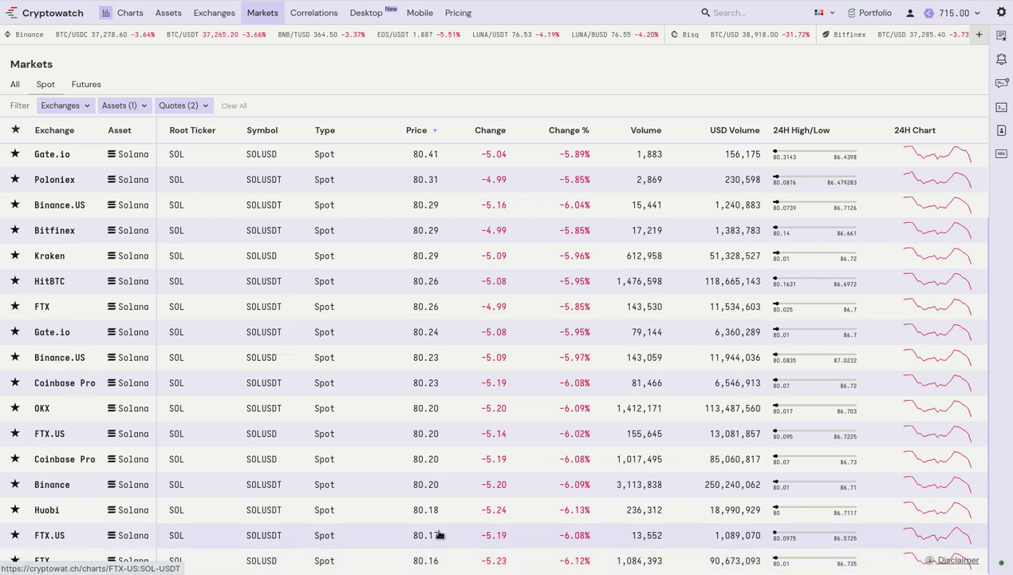
pyautogui.scroll(3, 445, 530)
pyautogui.scroll(2, 447, 515)
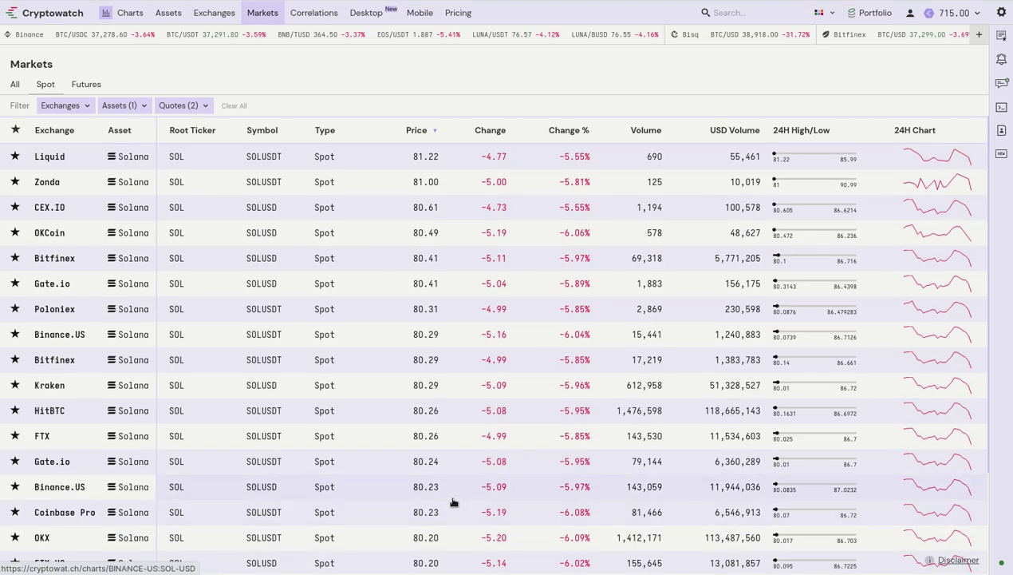
# Switch to the Calculator, move its window clear of the price column, and calculate 81,22+80,16.
pyautogui.press('XF86Calculator')
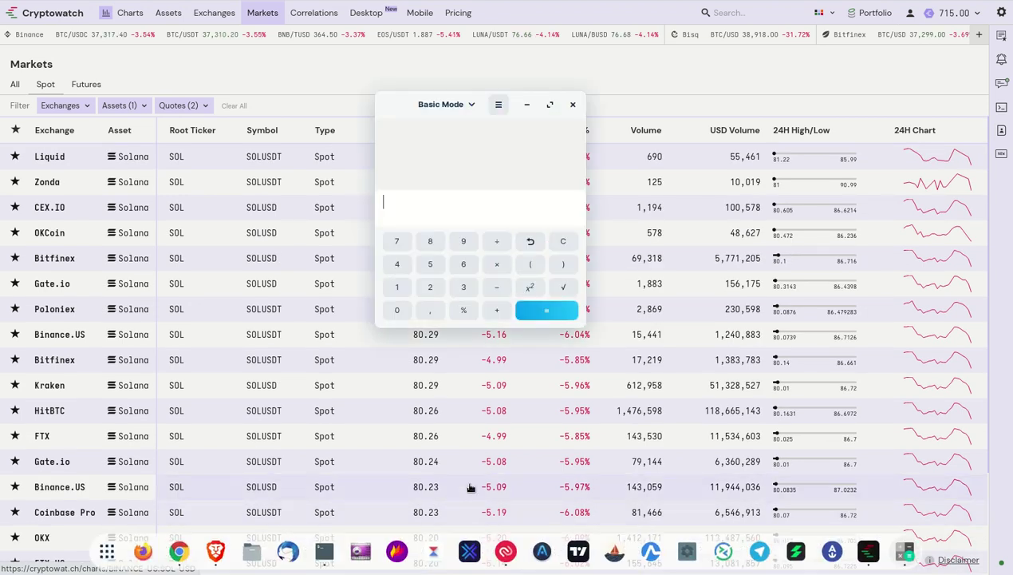
pyautogui.moveTo(403, 104); pyautogui.dragTo(552, 92)
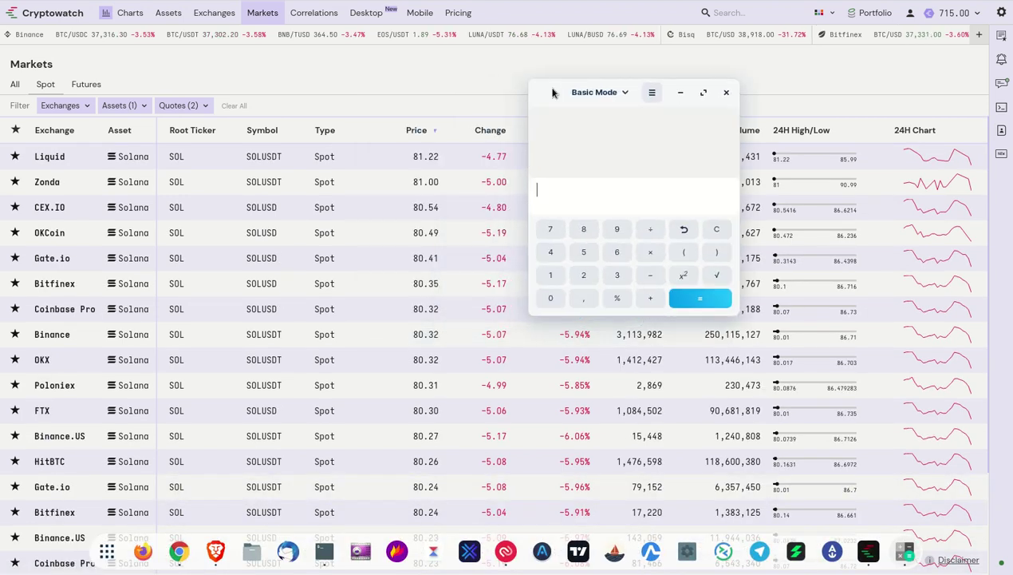
pyautogui.write('81,22')
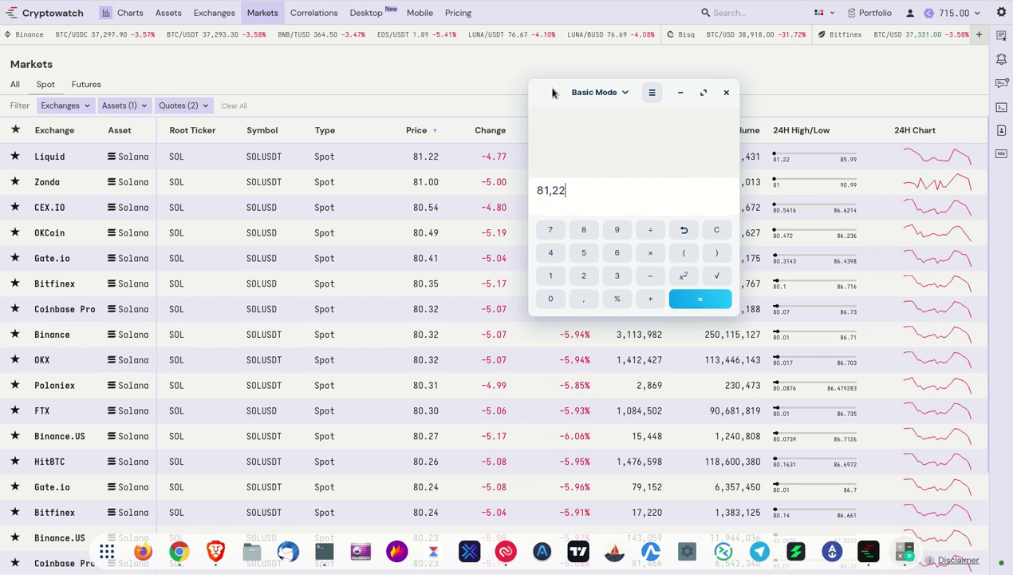
pyautogui.write('+80,16')
pyautogui.press('Return')
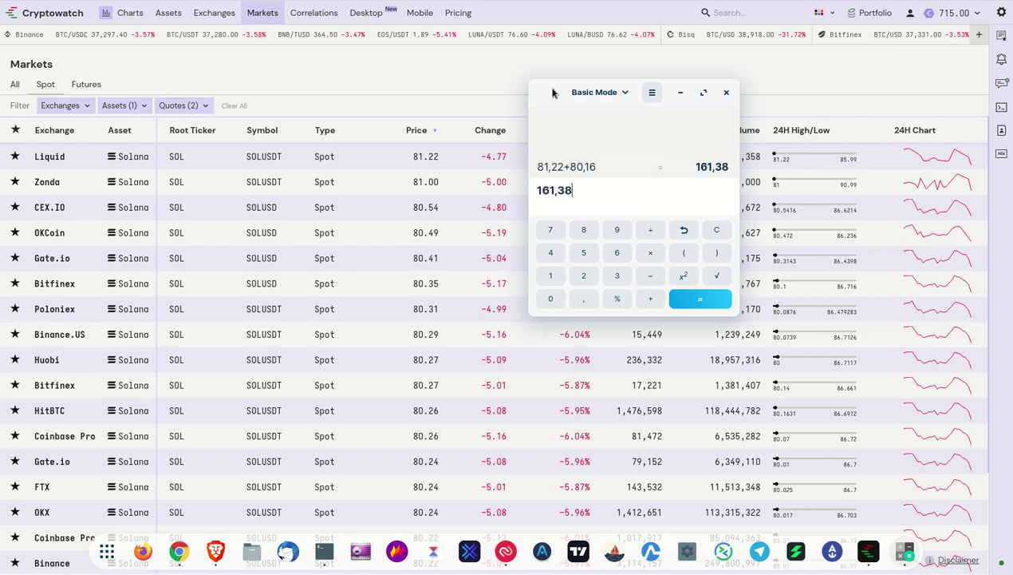
# Reuse the earlier sum in the Calculator, replacing the plus with a minus, and calculate 81,22−80,16.
pyautogui.click(570, 166)
pyautogui.click(563, 206)
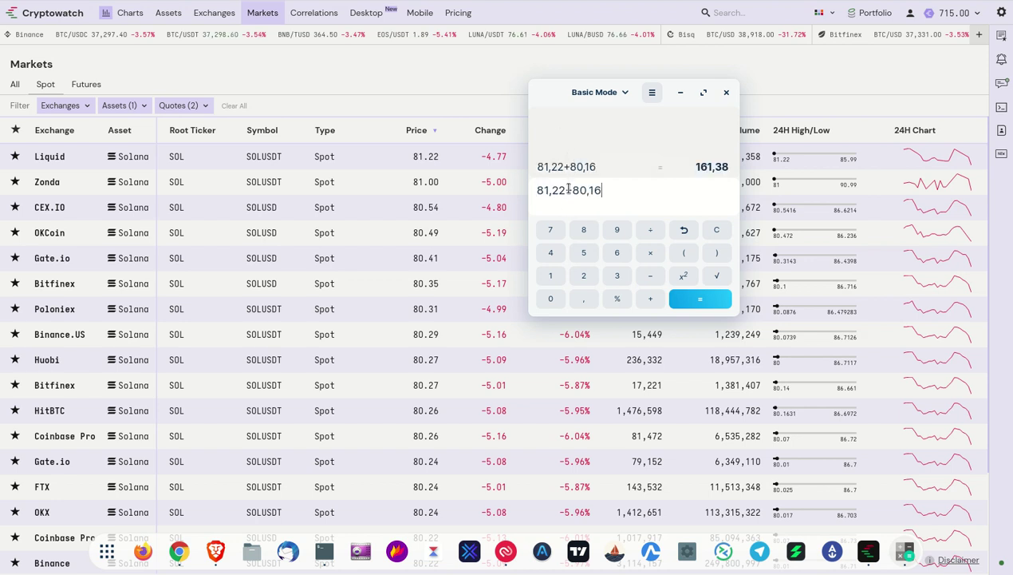
pyautogui.press('Delete')
pyautogui.write('-')
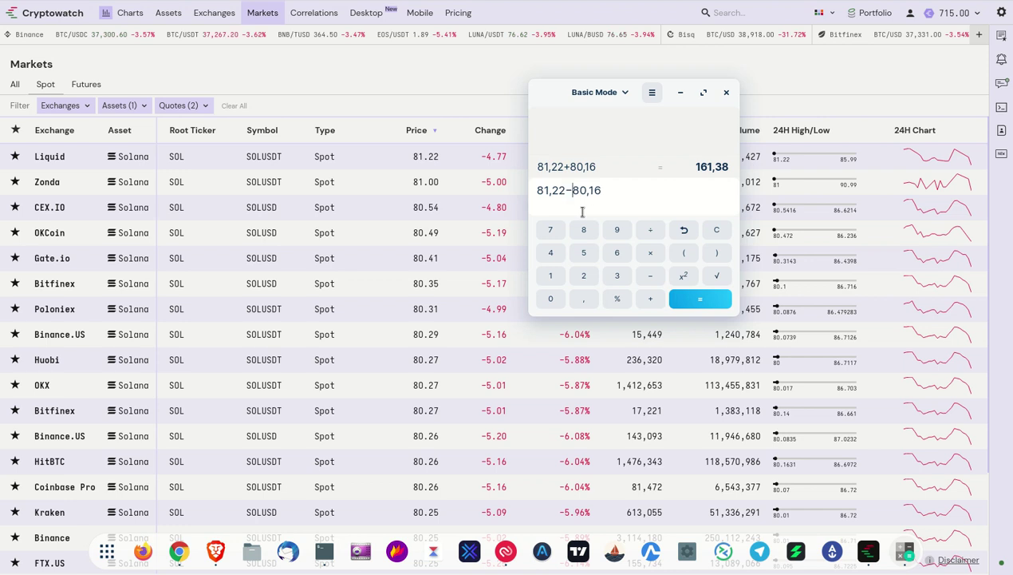
pyautogui.press('Return')
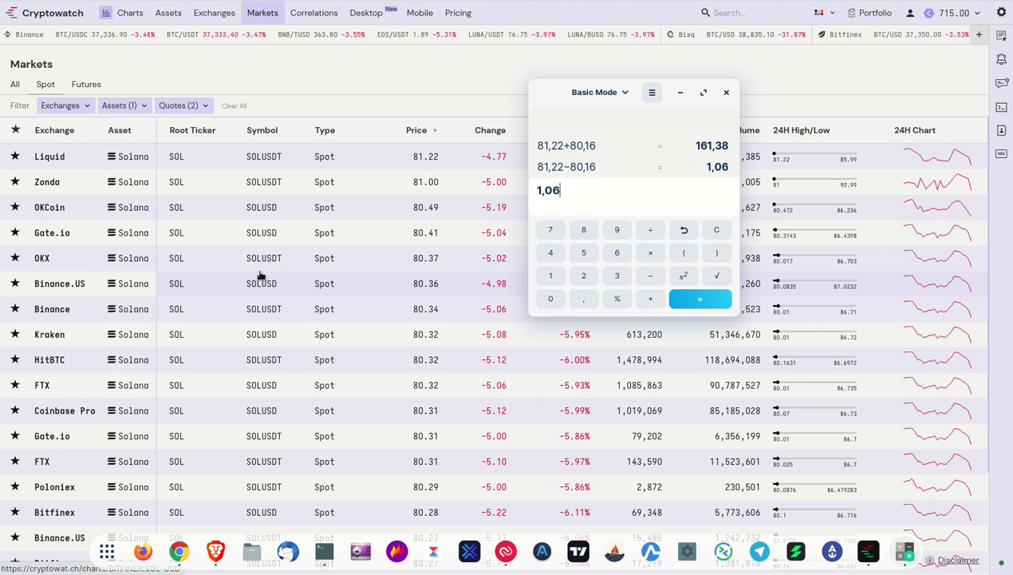
# Switch back to the Solana spot markets list and compare the exchange prices from highest to lowest.
pyautogui.scroll(-3, 355, 294)
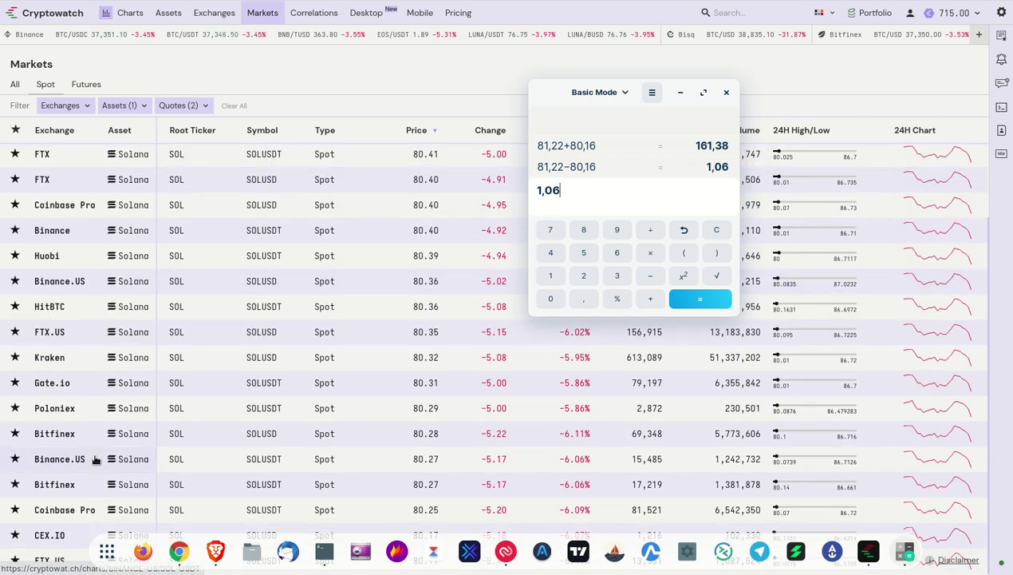
pyautogui.click(1004, 449)
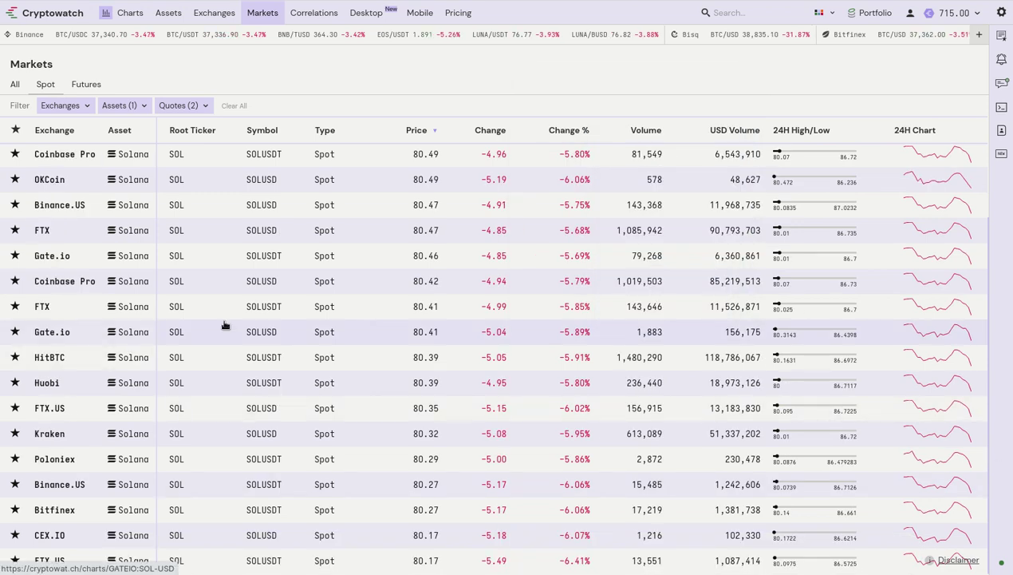
pyautogui.scroll(2, 260, 412)
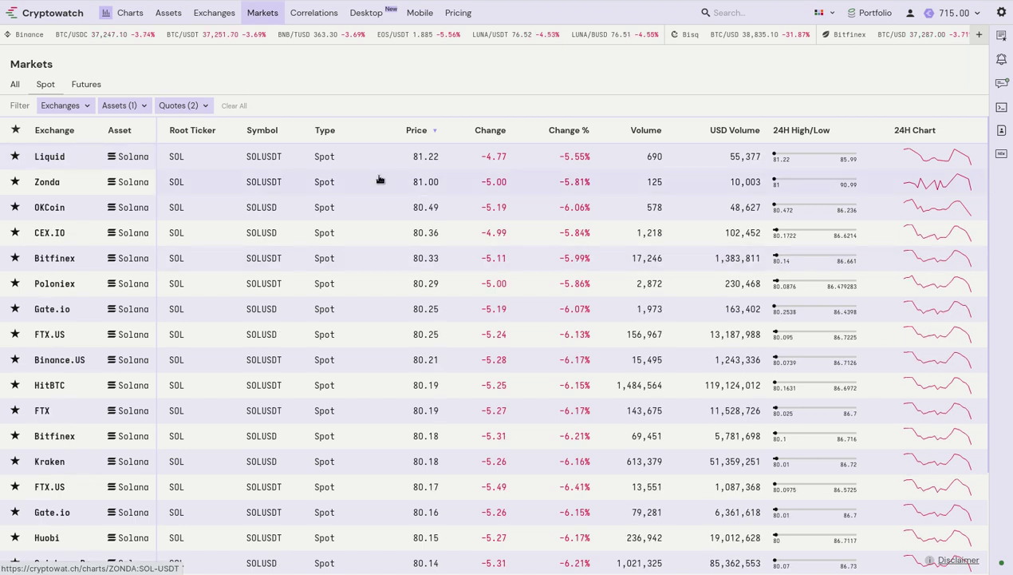
pyautogui.scroll(-3, 380, 179)
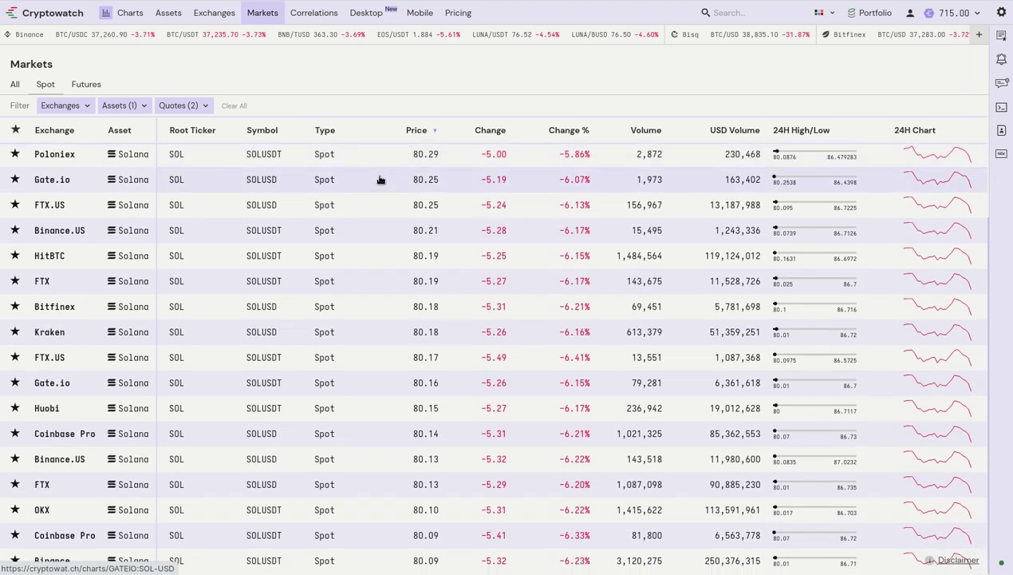
pyautogui.scroll(3, 381, 178)
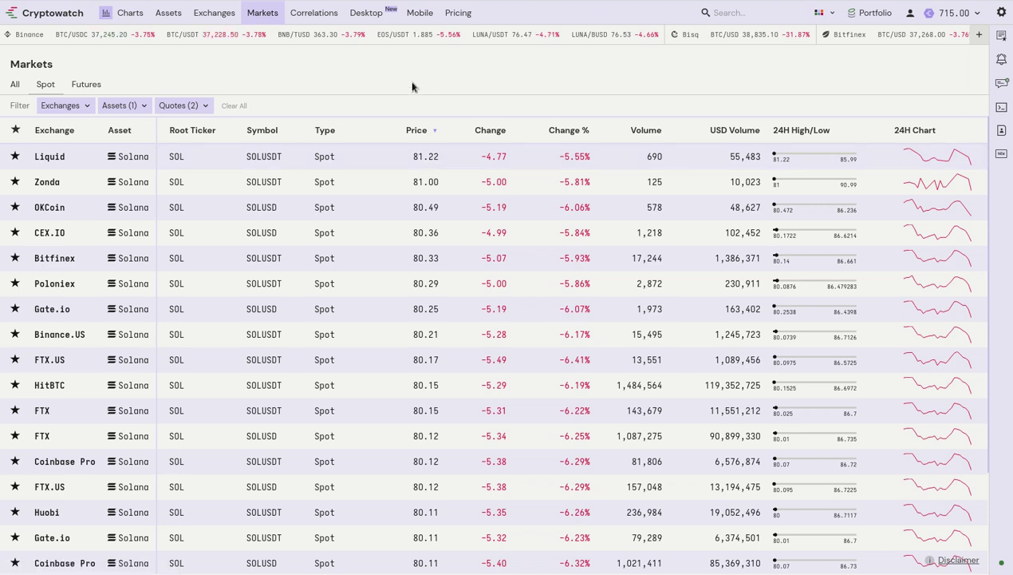
# View the Correlations page and the Desktop page, and switch to the Cryptowatch Desktop application window.
pyautogui.click(312, 18)
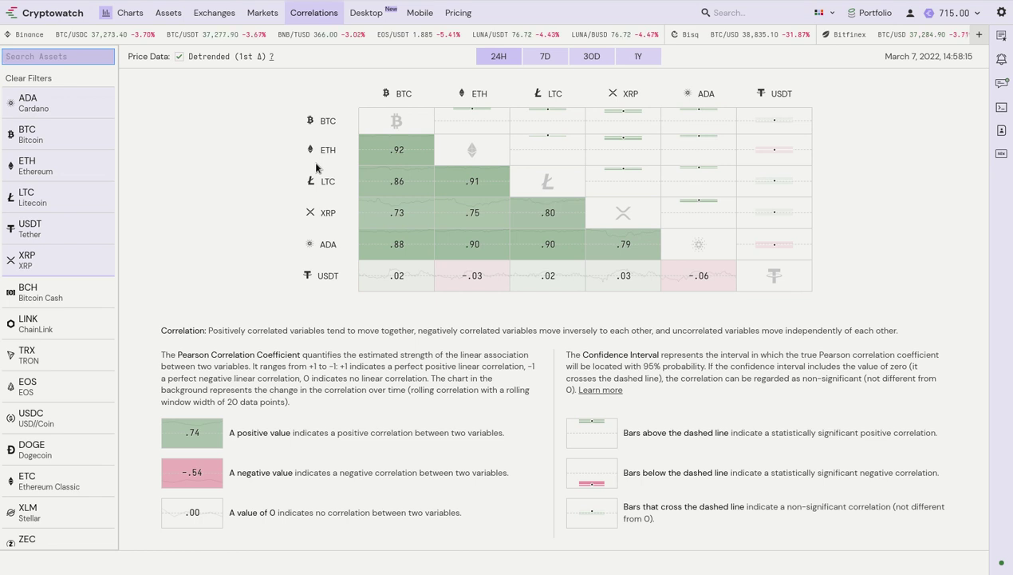
pyautogui.click(373, 13)
pyautogui.press('super')
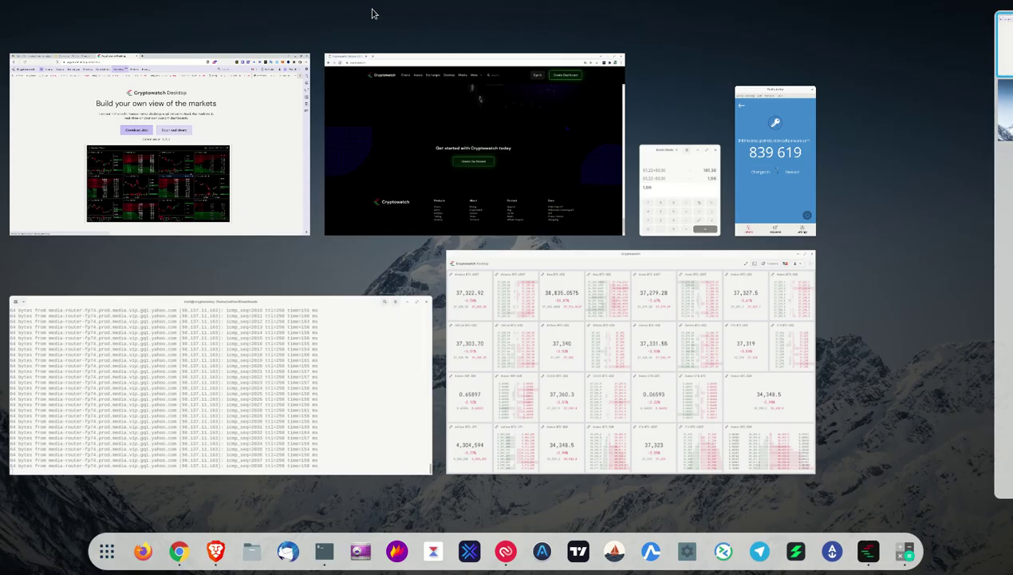
pyautogui.click(627, 398)
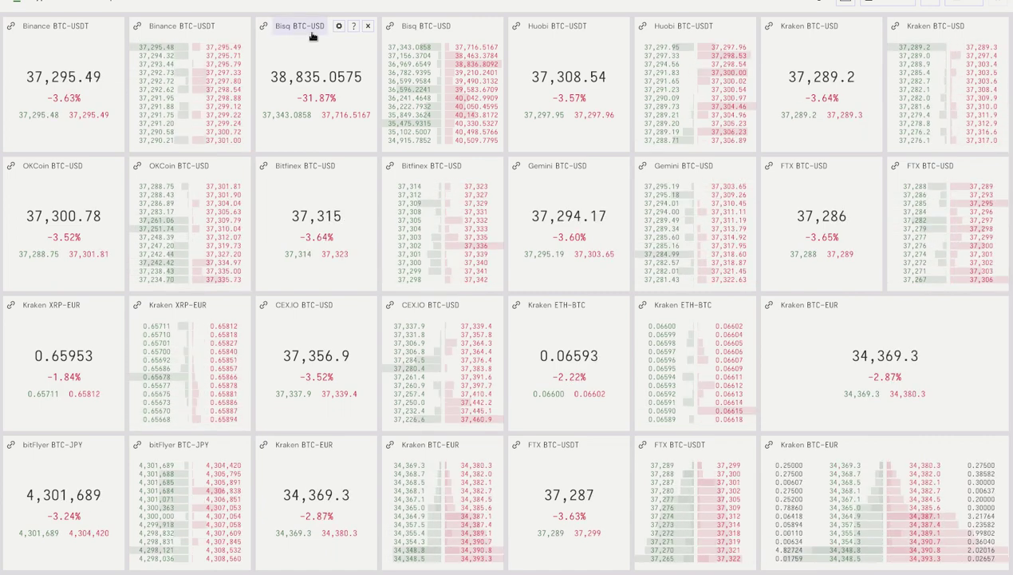
# Open the module settings of the Bisq BTC-USD ticker and look through its group and preset options.
pyautogui.click(339, 28)
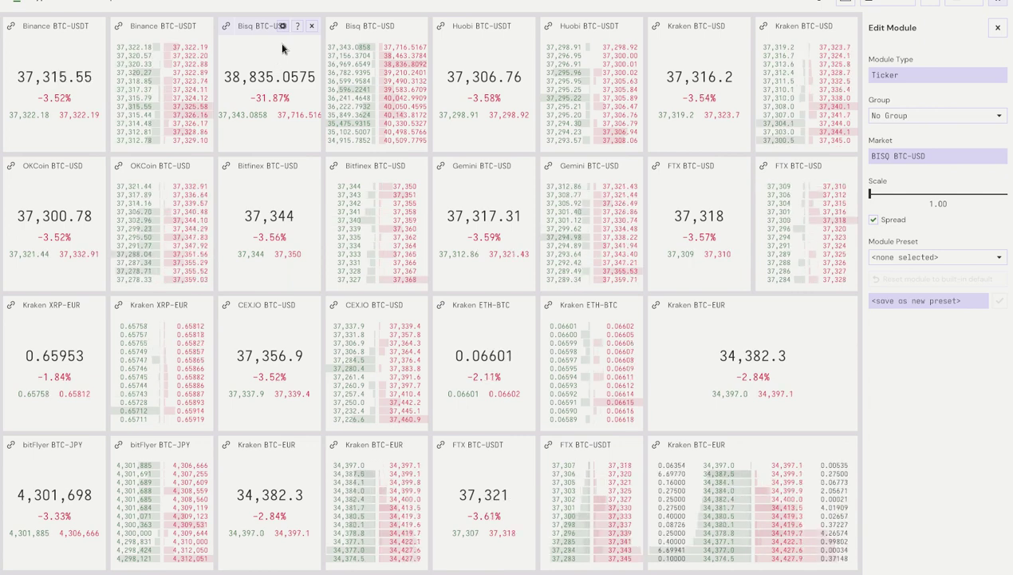
pyautogui.click(285, 27)
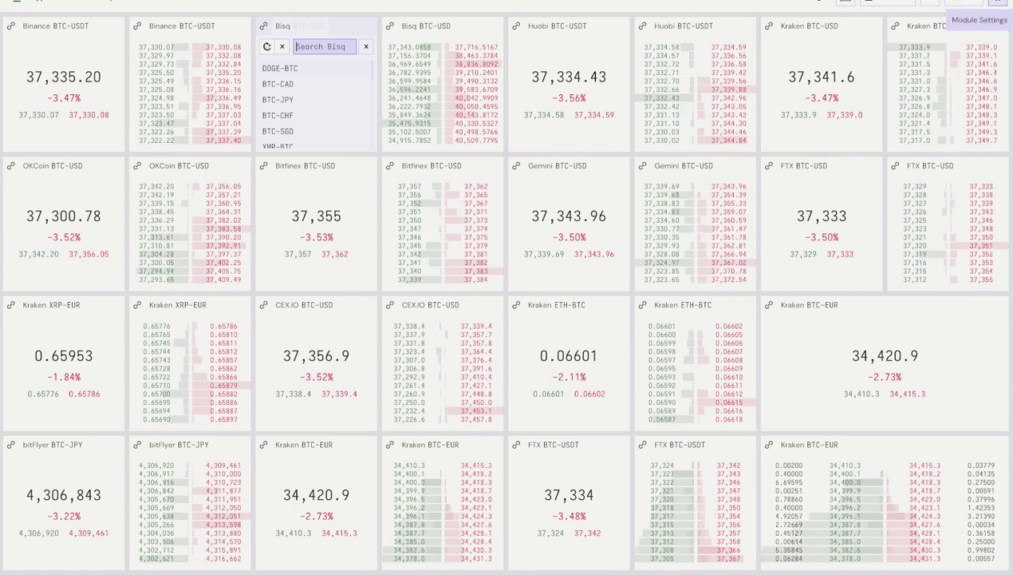
pyautogui.click(969, 20)
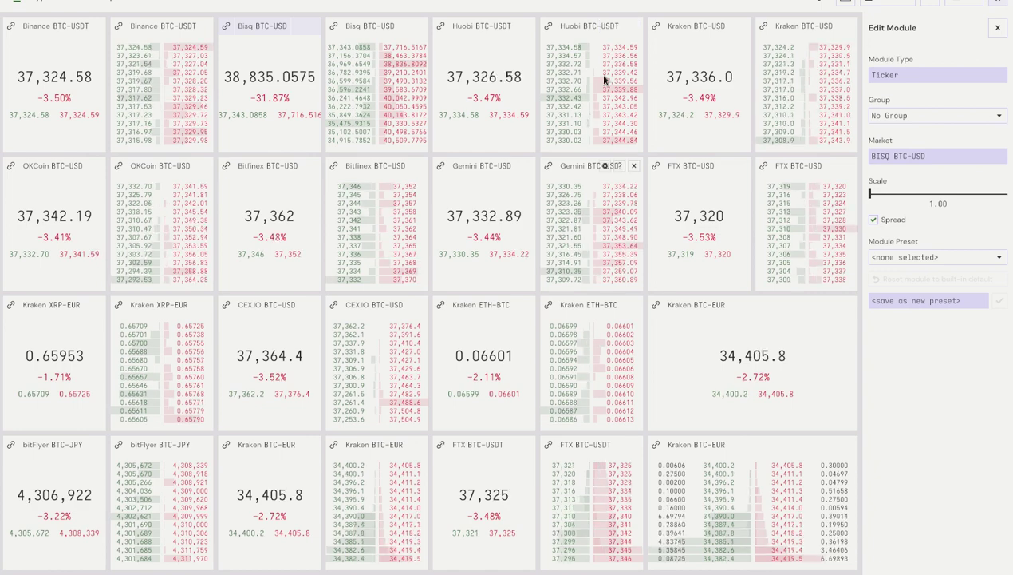
pyautogui.click(934, 117)
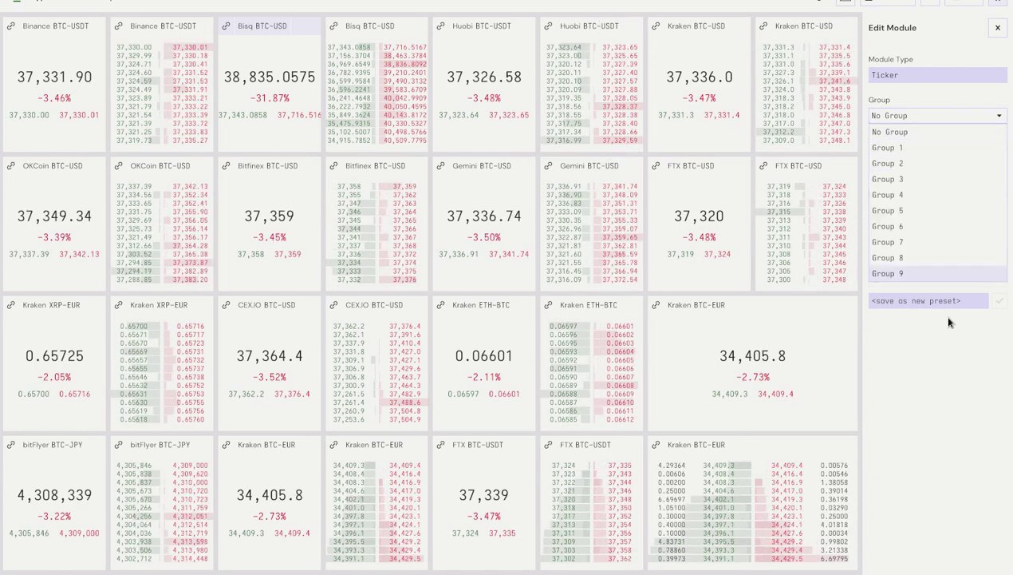
pyautogui.click(936, 100)
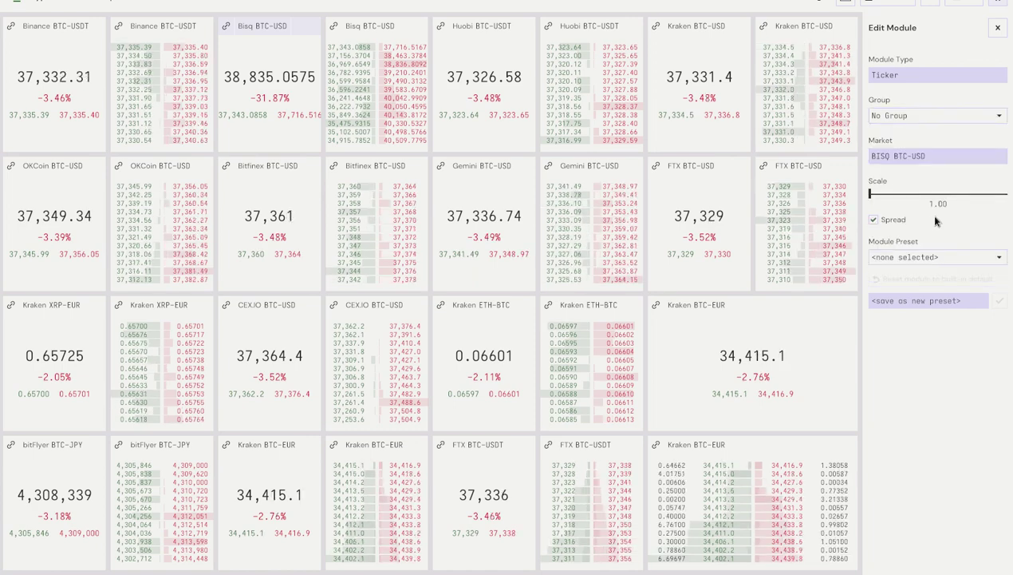
pyautogui.click(902, 257)
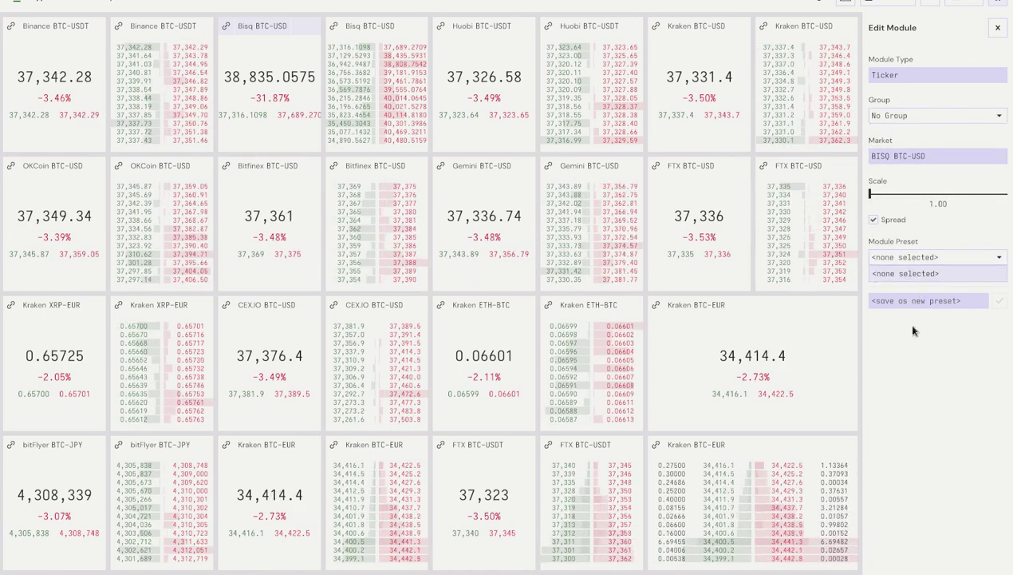
# Open the module settings of the wide Kraken BTC-EUR ticker and set its module type to Candle Chart.
pyautogui.click(731, 363)
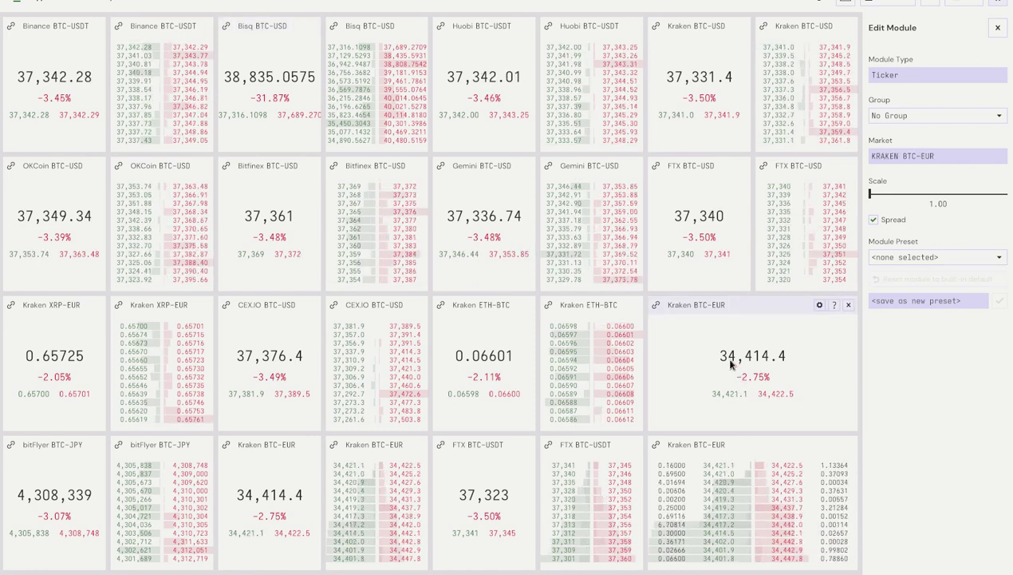
pyautogui.click(819, 307)
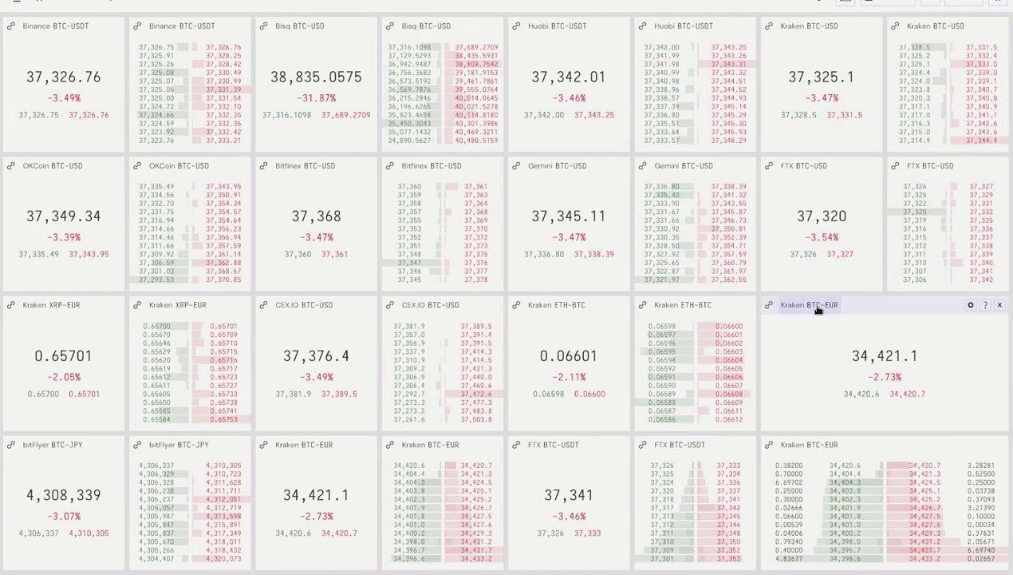
pyautogui.click(970, 305)
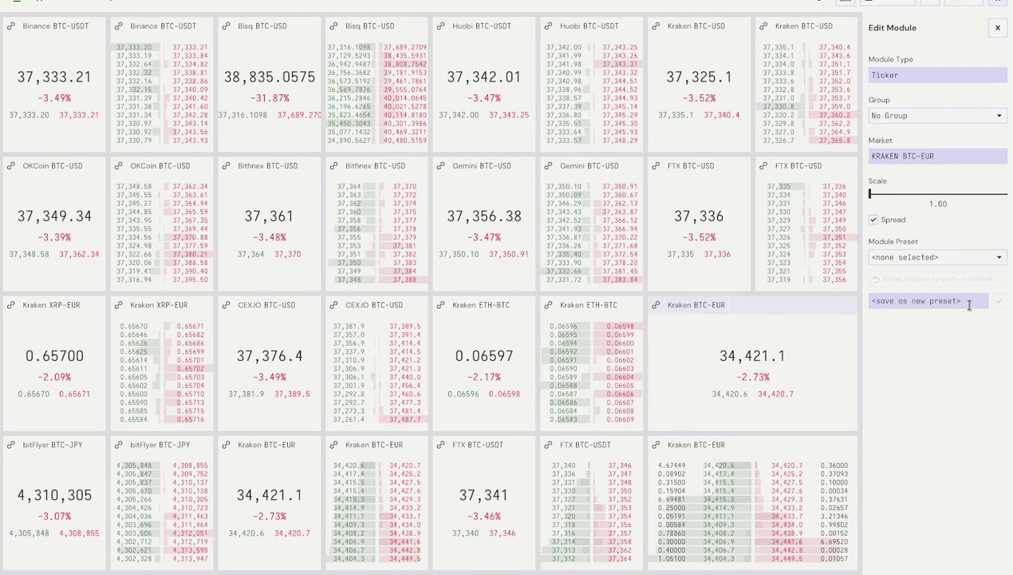
pyautogui.click(910, 77)
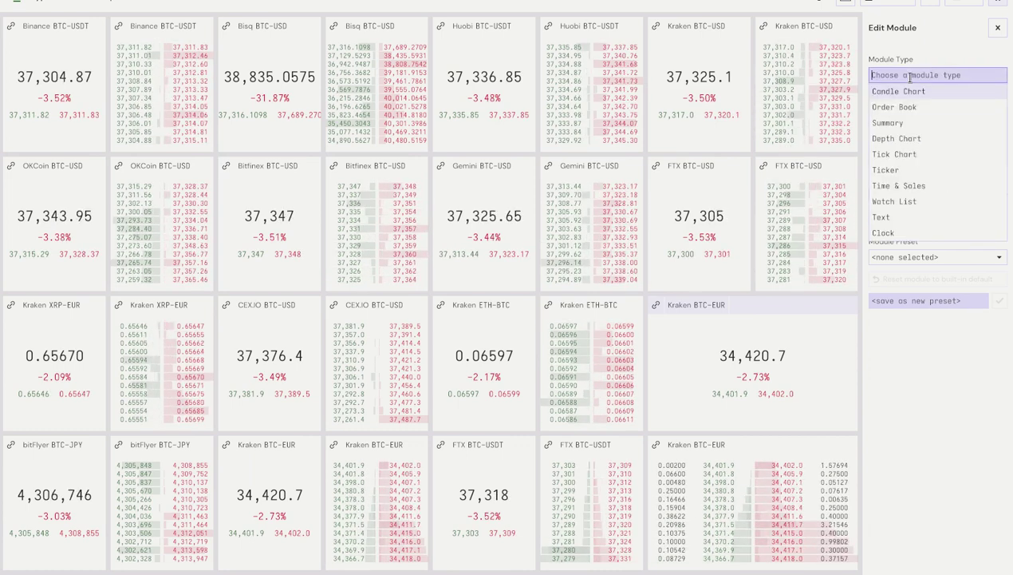
pyautogui.click(923, 93)
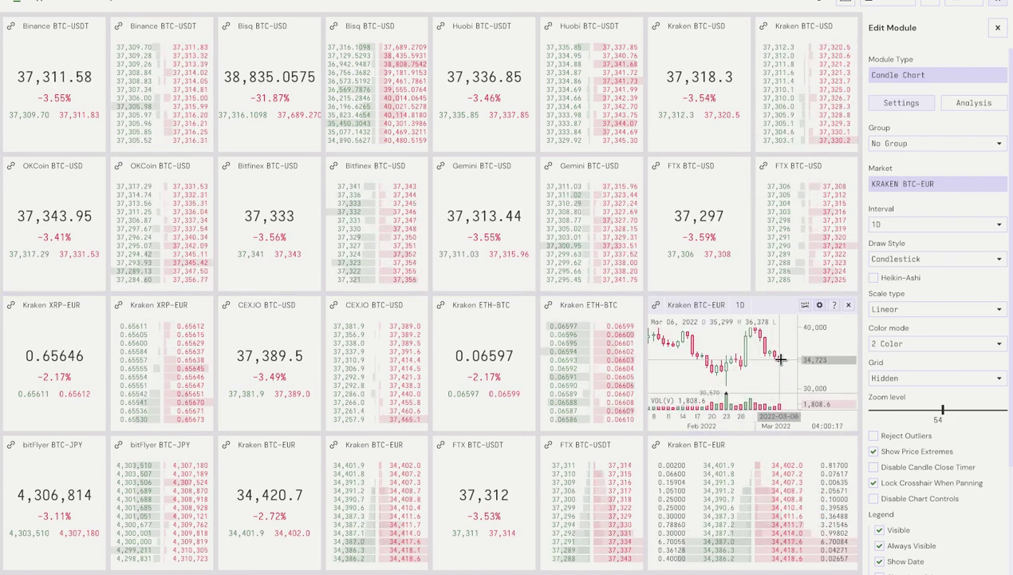
# Change the wide Kraken BTC-EUR module to an Order Book and after that to a Summary.
pyautogui.click(918, 74)
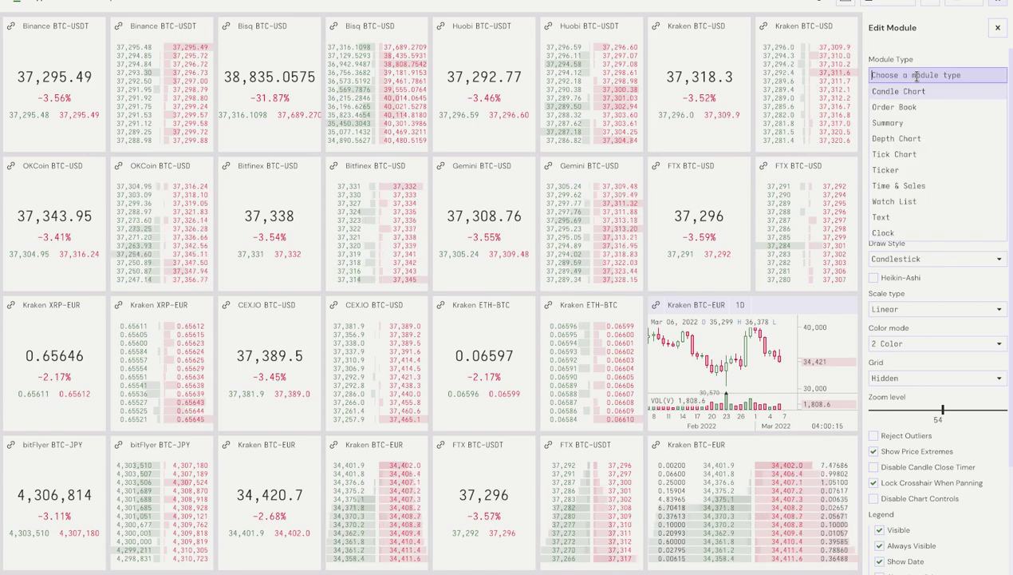
pyautogui.click(916, 106)
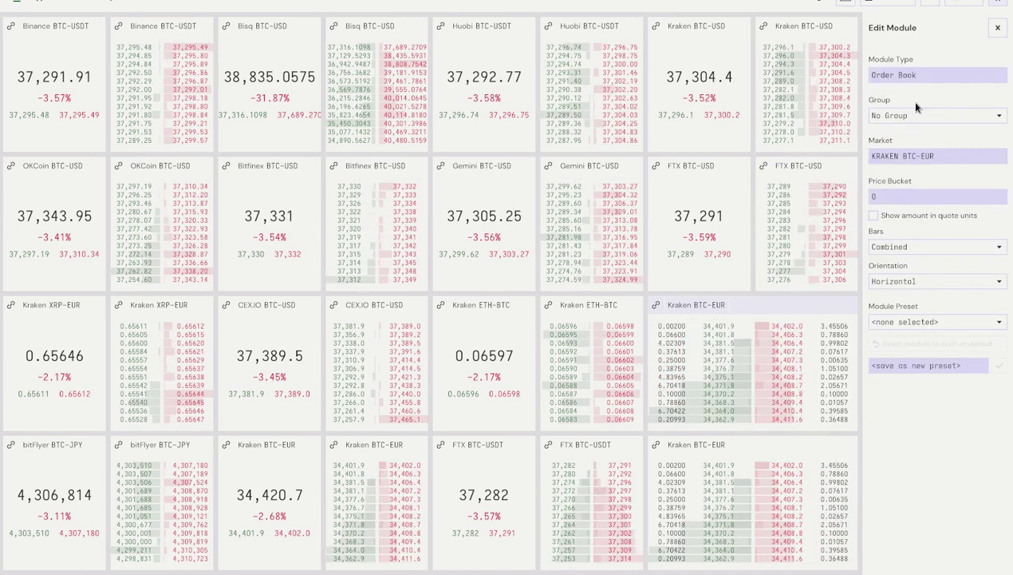
pyautogui.click(914, 76)
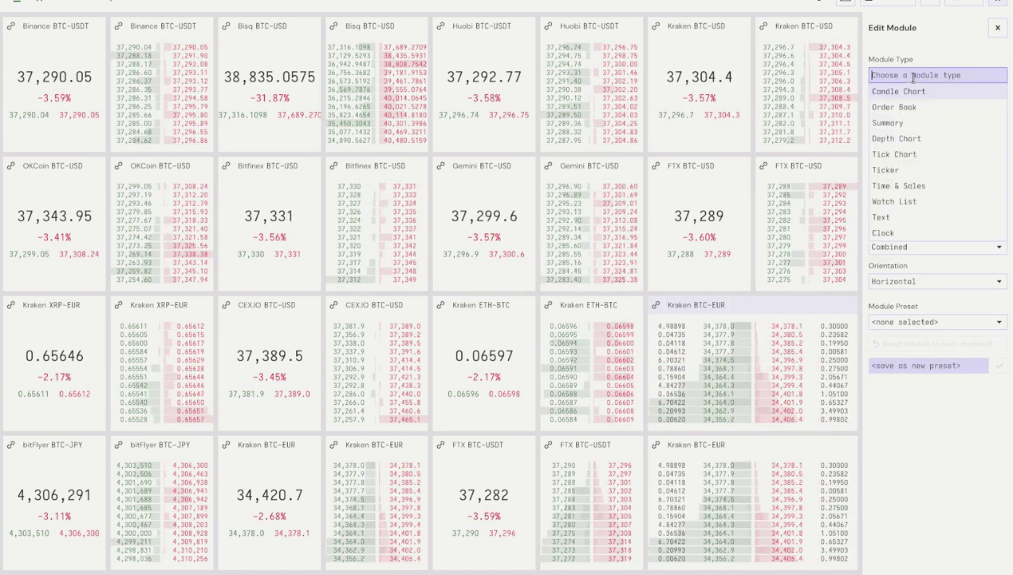
pyautogui.click(900, 123)
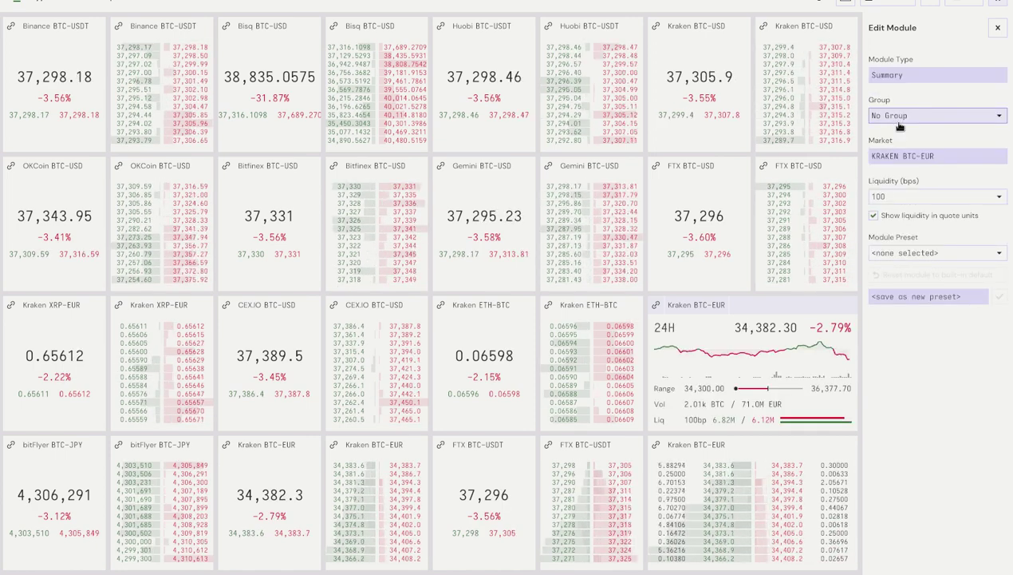
# Change the Kraken BTC-EUR Summary module to a Depth Chart and after that to a Ticker.
pyautogui.click(918, 74)
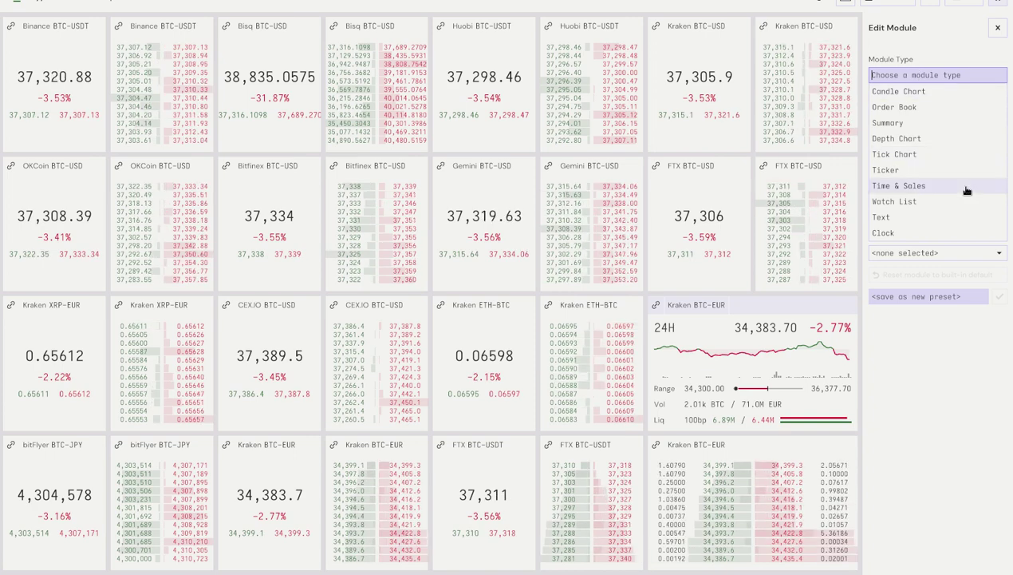
pyautogui.click(903, 139)
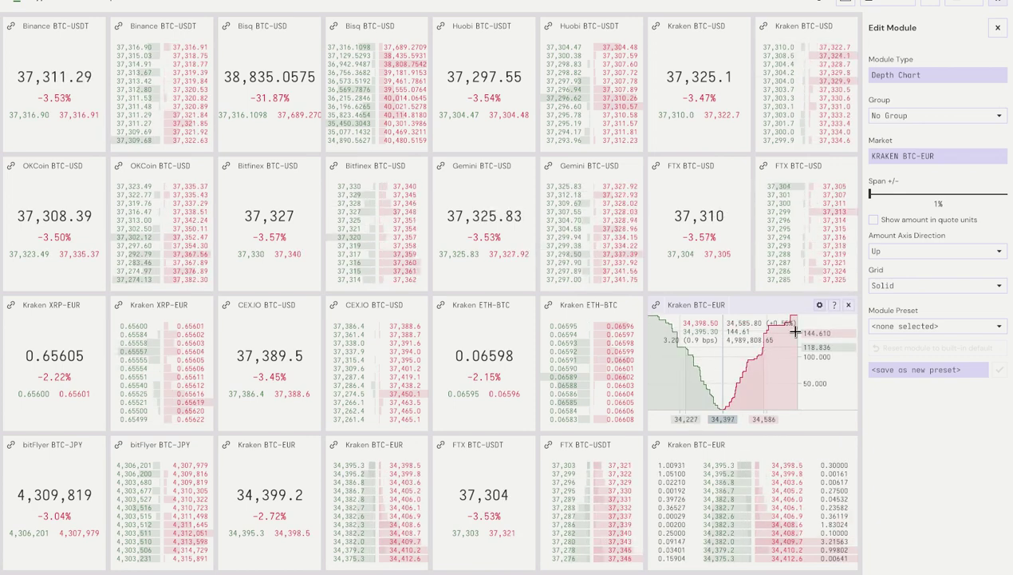
pyautogui.click(930, 75)
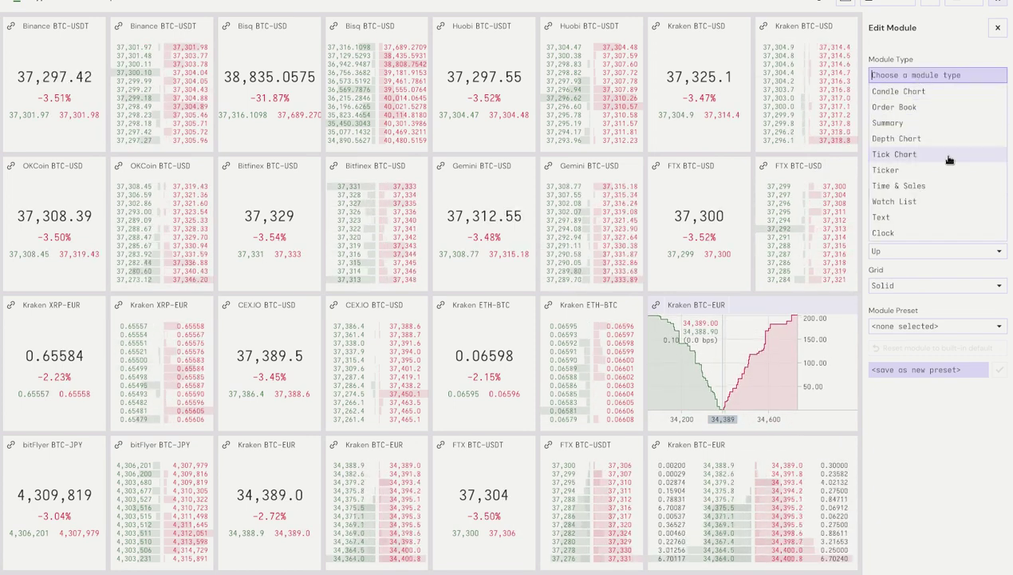
pyautogui.click(919, 171)
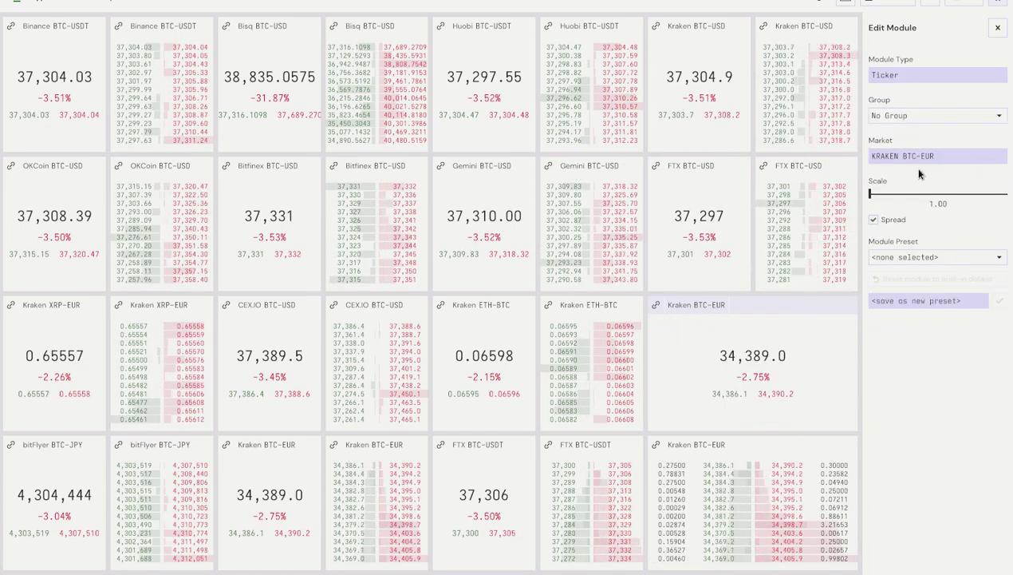
# Change the wide Kraken BTC-EUR module to Time & Sales and after that to a Watch List.
pyautogui.click(932, 75)
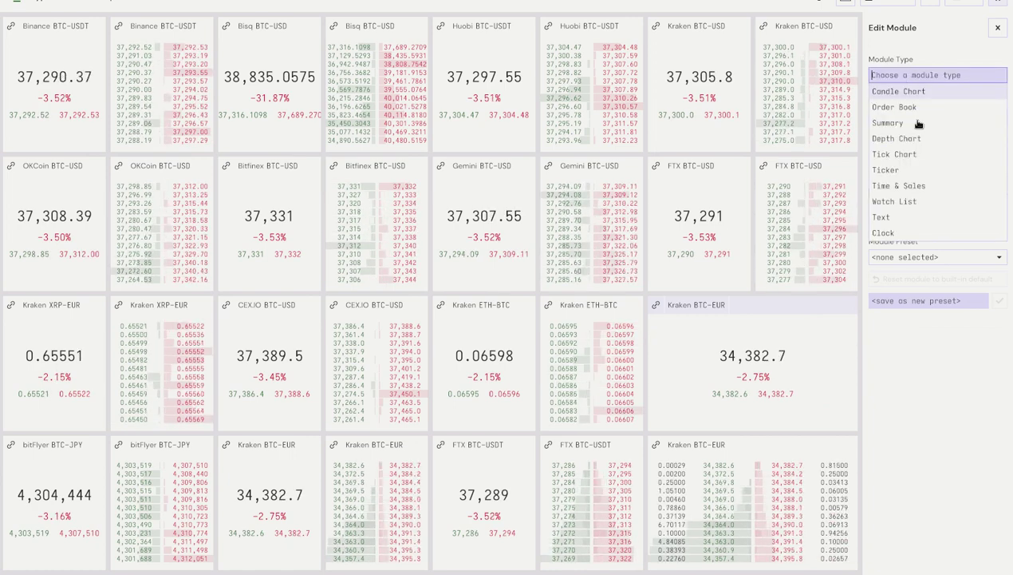
pyautogui.click(931, 184)
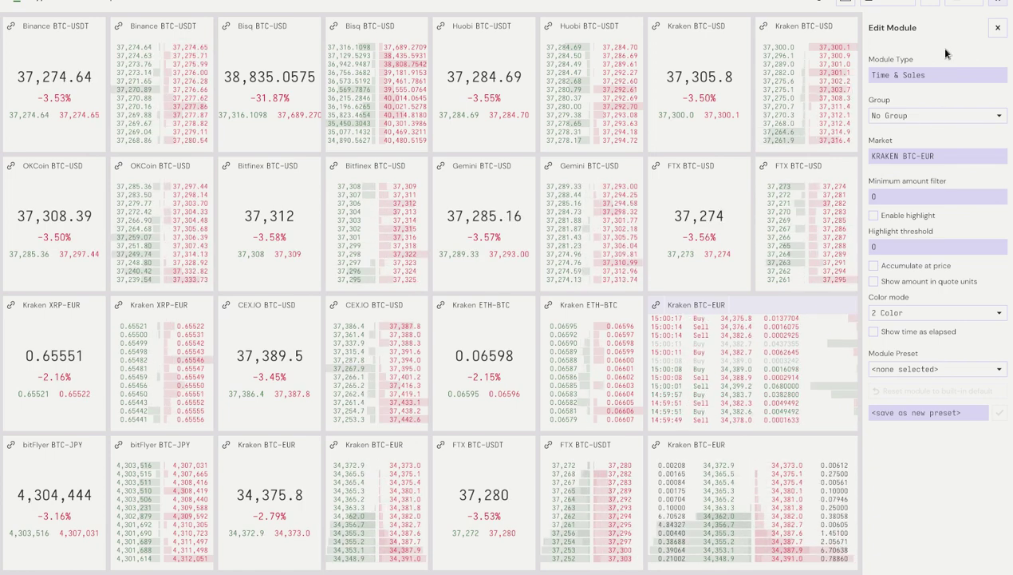
pyautogui.click(930, 74)
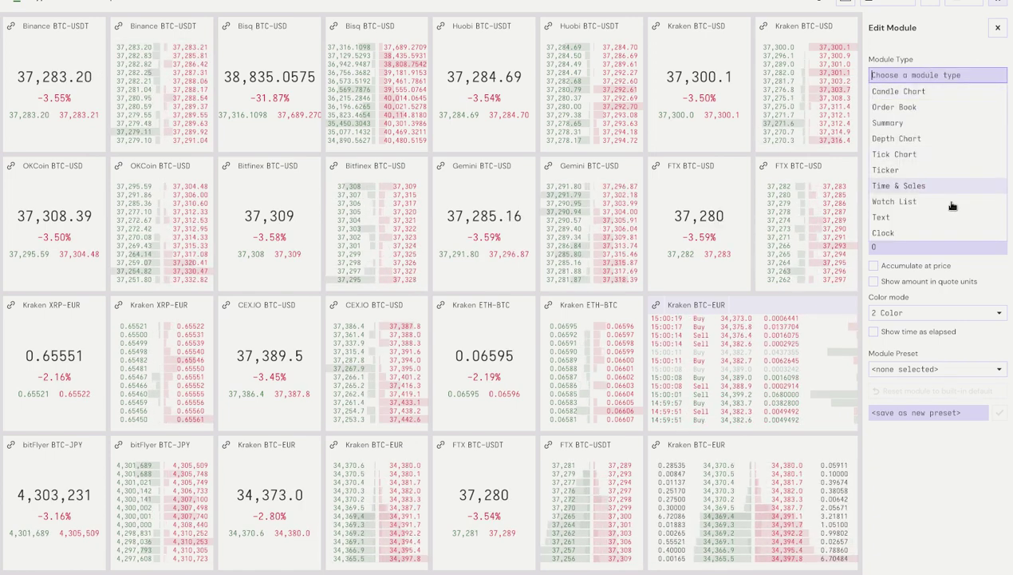
pyautogui.click(918, 201)
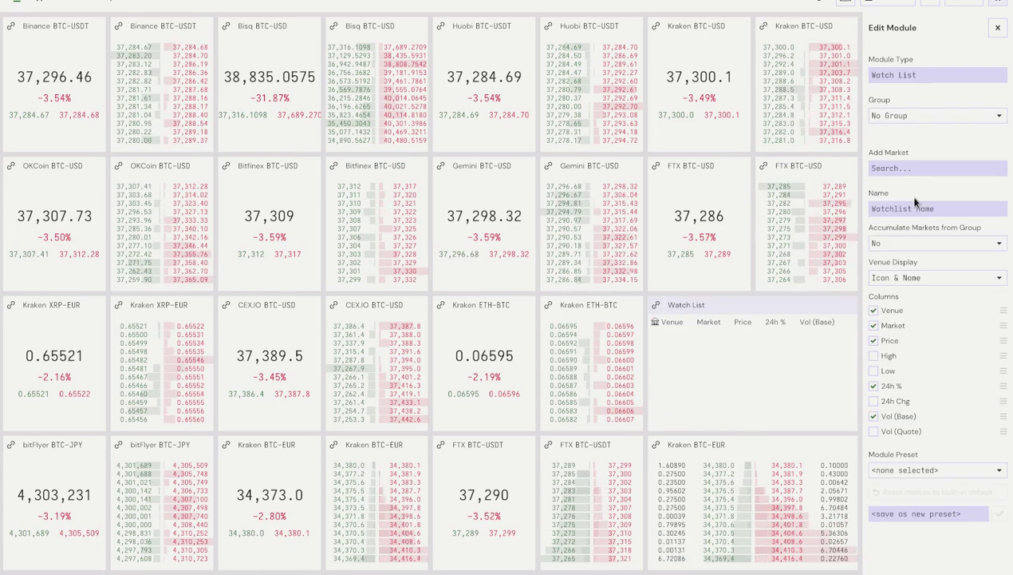
# Change the Watch List module to Text and after that to a Clock.
pyautogui.click(909, 74)
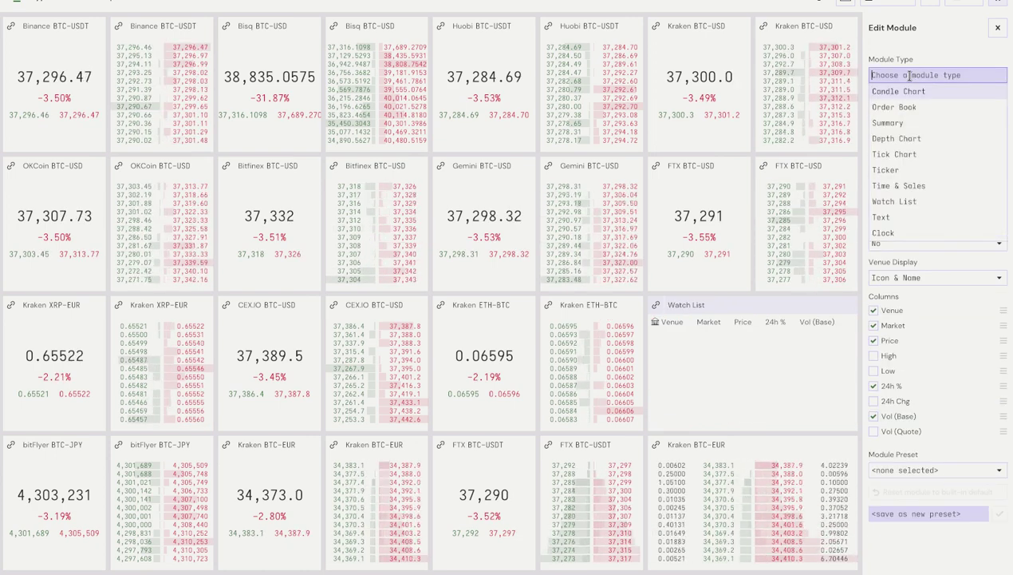
pyautogui.click(907, 219)
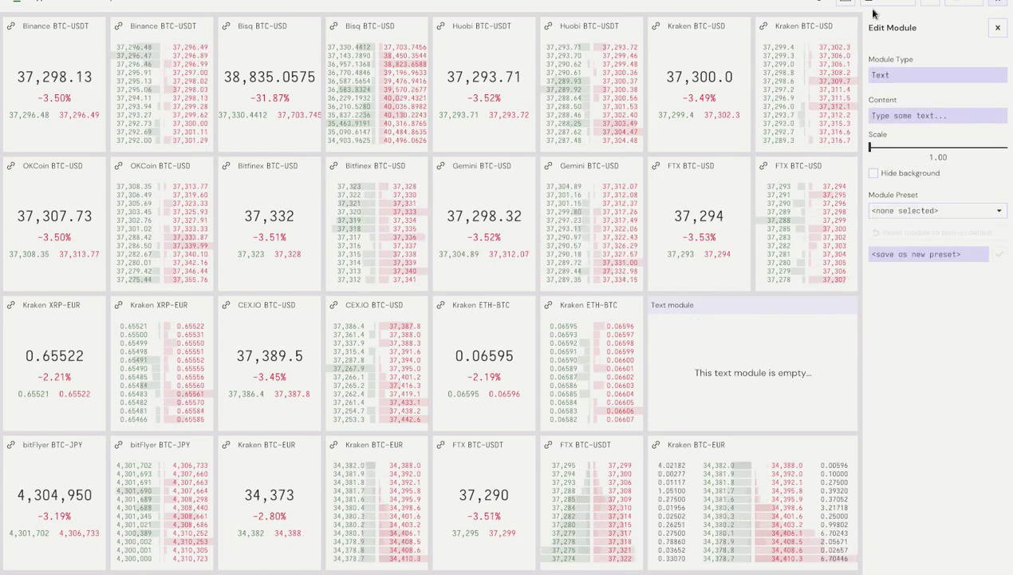
pyautogui.click(904, 75)
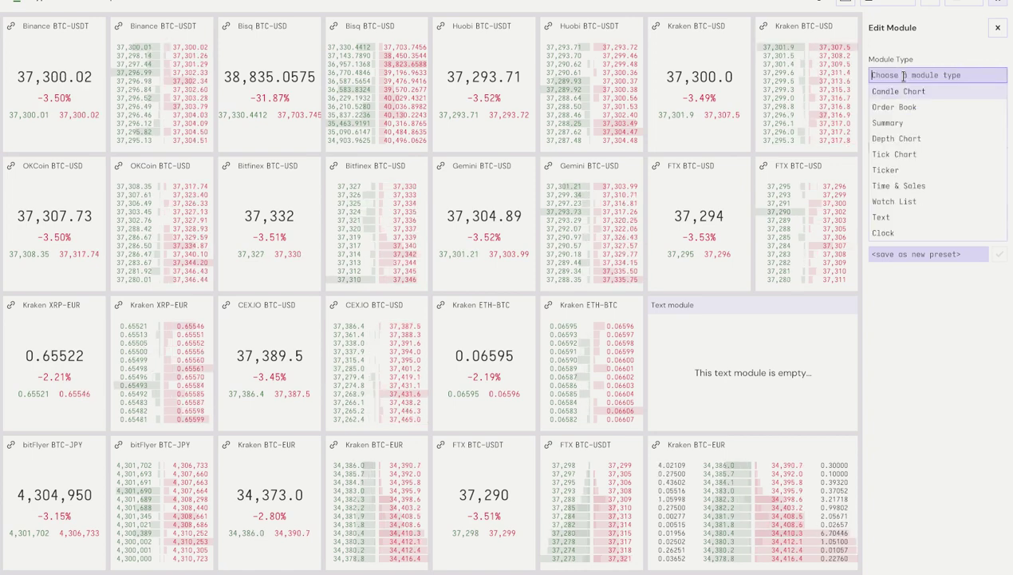
pyautogui.click(893, 231)
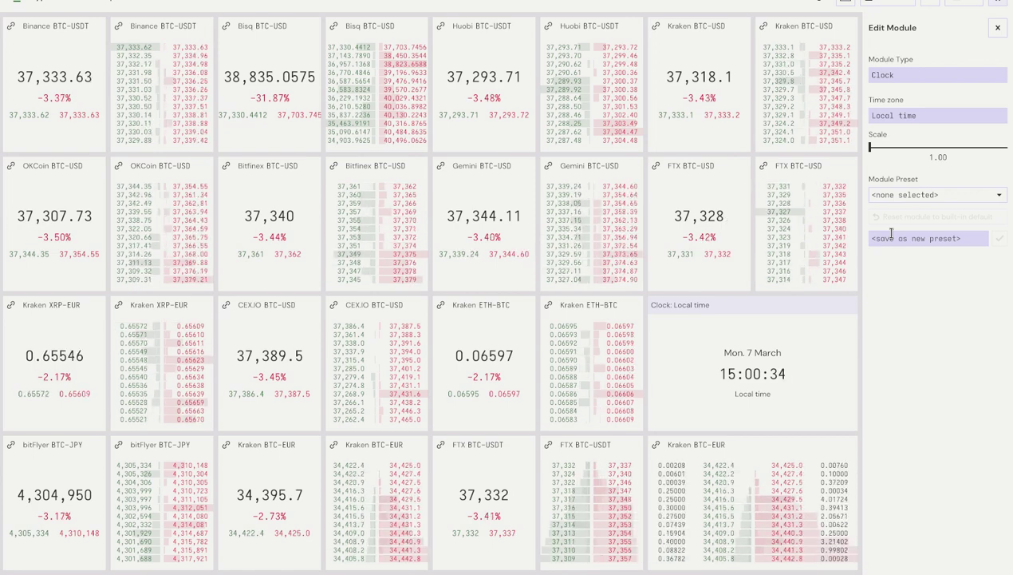
# Change the Clock module to a Candle Chart of the Binance BTC-USDT market.
pyautogui.click(926, 75)
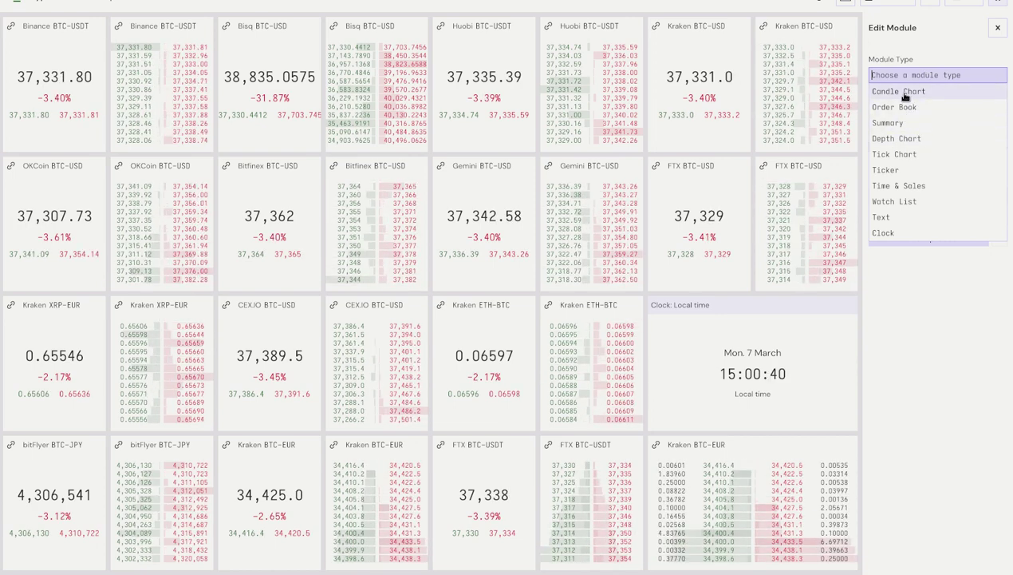
pyautogui.click(904, 93)
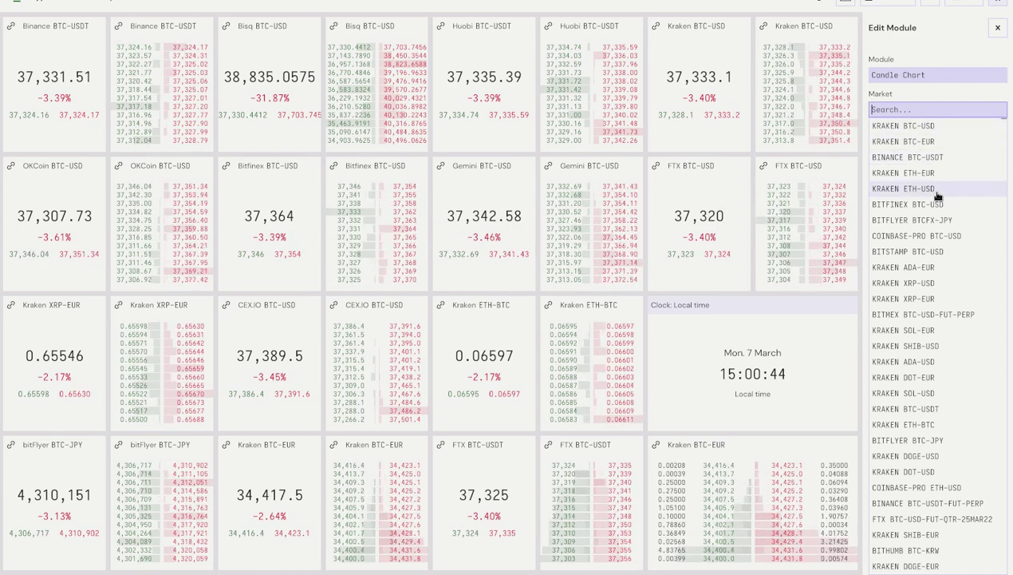
pyautogui.click(910, 159)
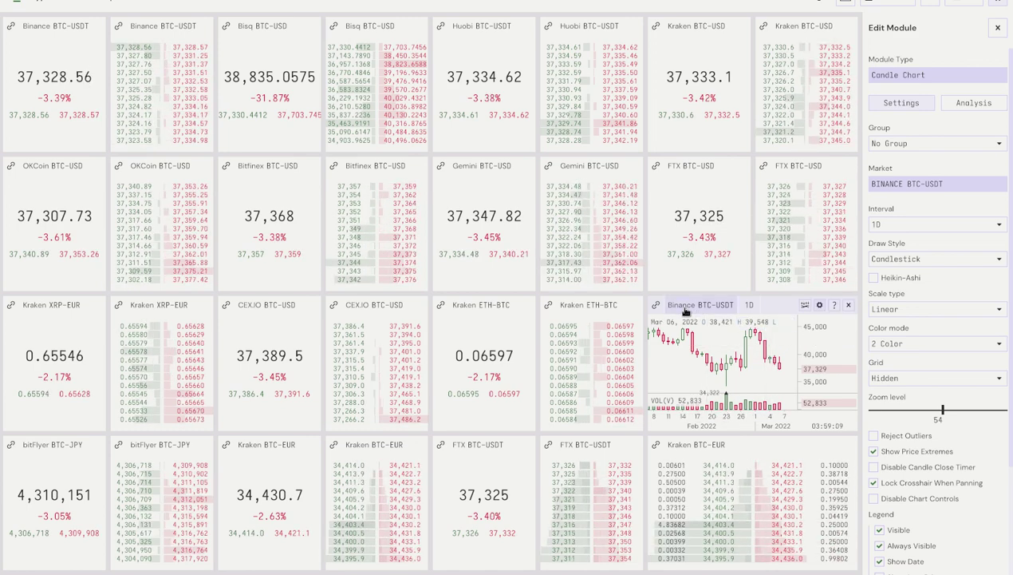
# Set the Binance BTC-USDT candle chart's interval to 1M and assign the module to Group 1.
pyautogui.click(899, 228)
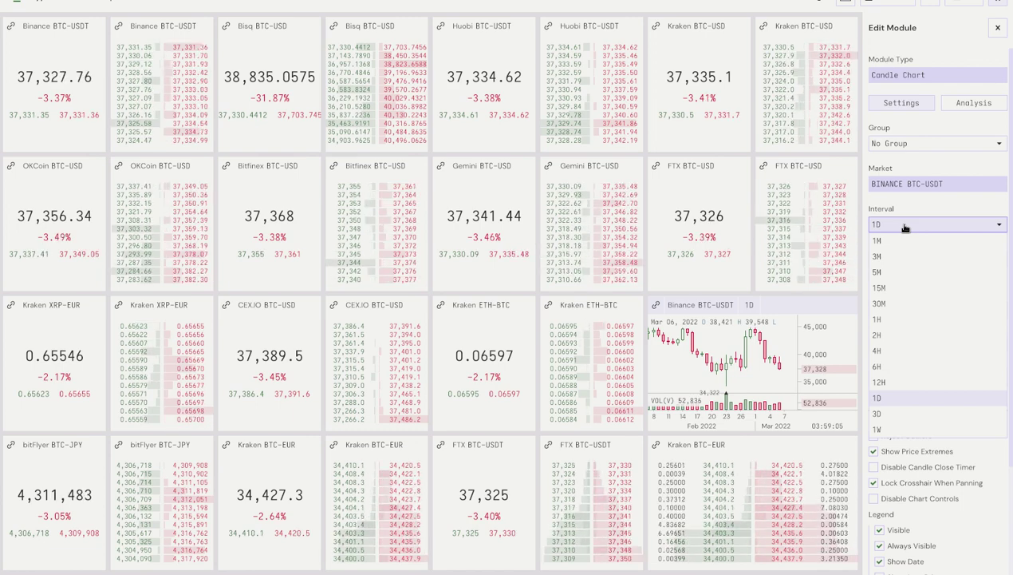
pyautogui.click(906, 240)
pyautogui.click(905, 226)
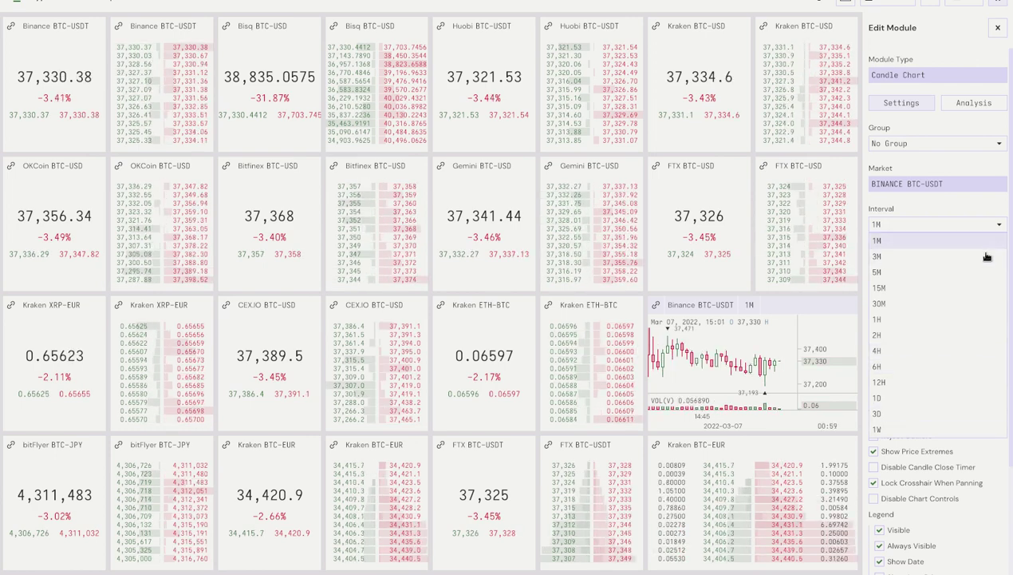
pyautogui.click(958, 240)
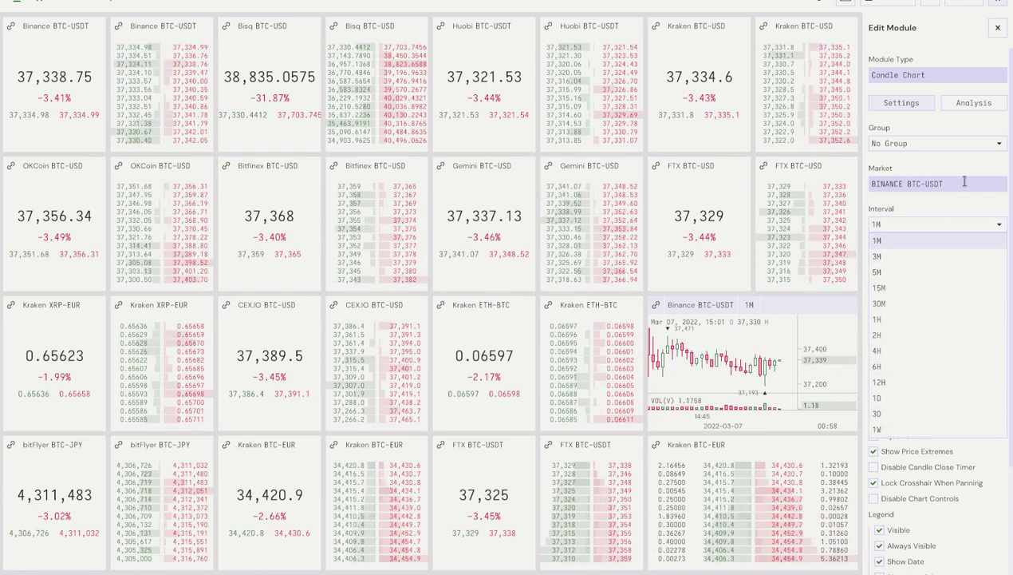
pyautogui.click(924, 144)
pyautogui.click(908, 176)
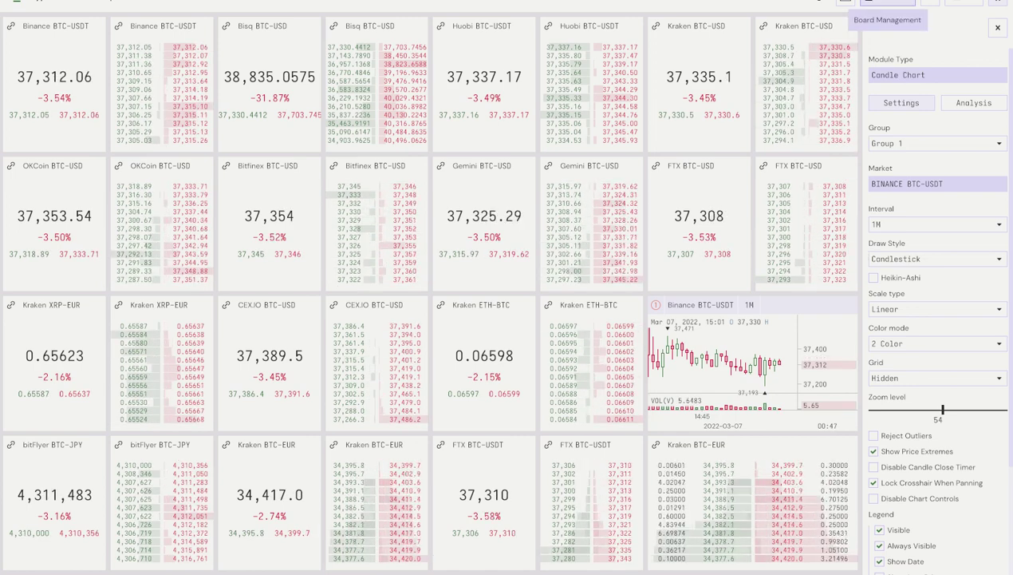
# Try the Classic and Delek standard themes on the dashboard, and after that apply Wall St.
pyautogui.click(931, 2)
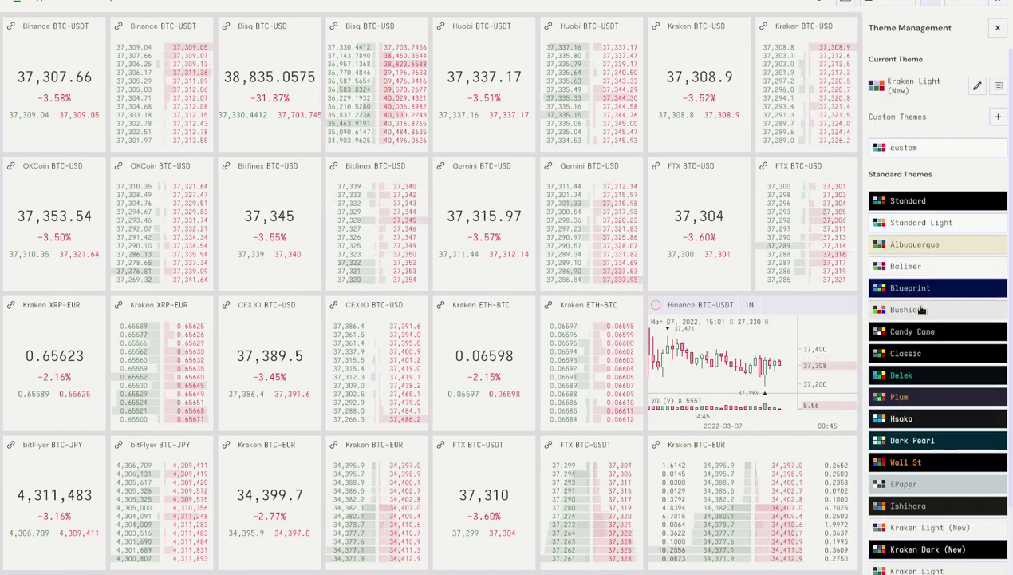
pyautogui.click(929, 355)
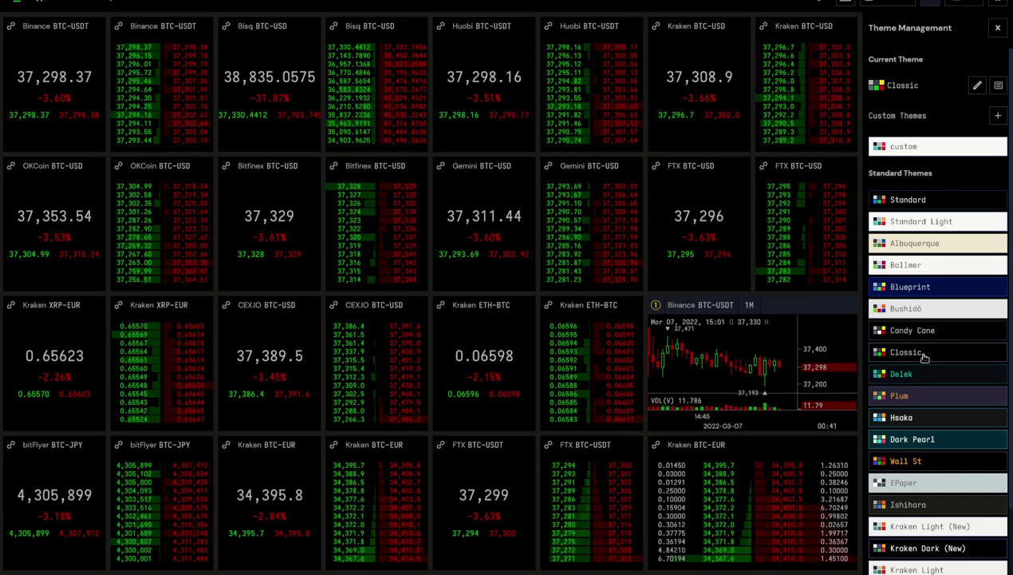
pyautogui.click(926, 376)
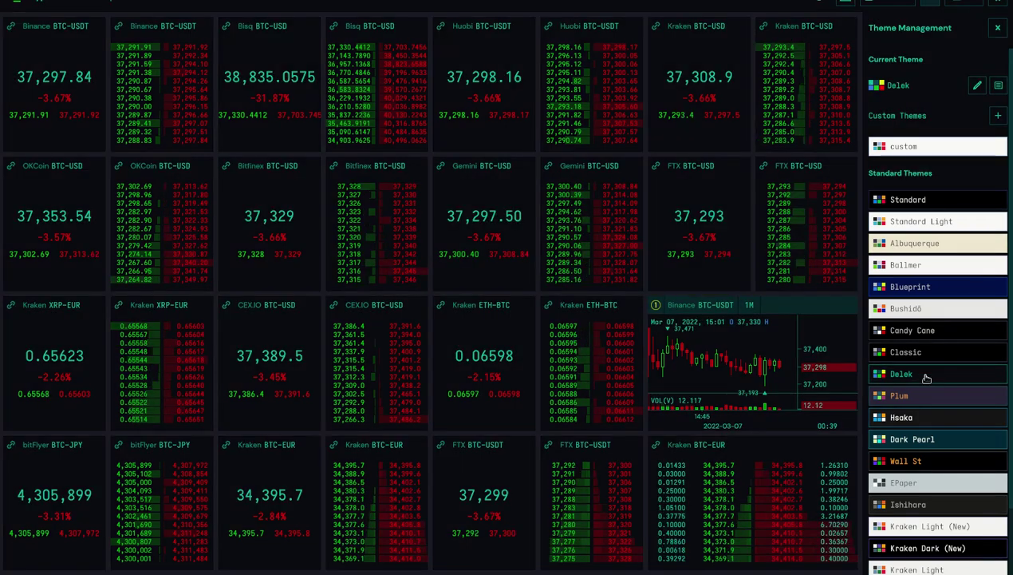
pyautogui.click(937, 463)
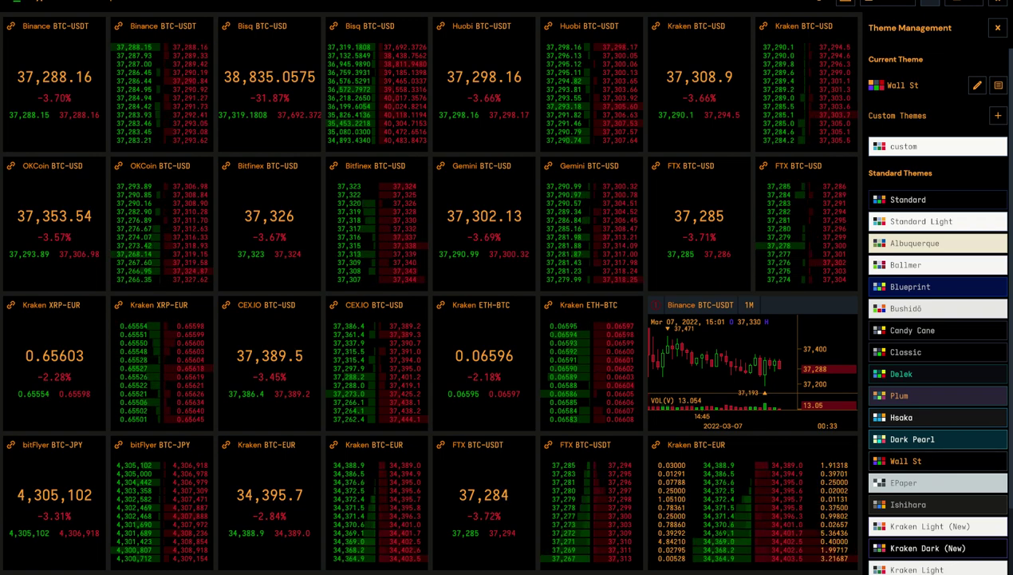
# Review the Hotkeys settings and the available keymaps, keeping the Default keymap, and close the settings.
pyautogui.click(966, 2)
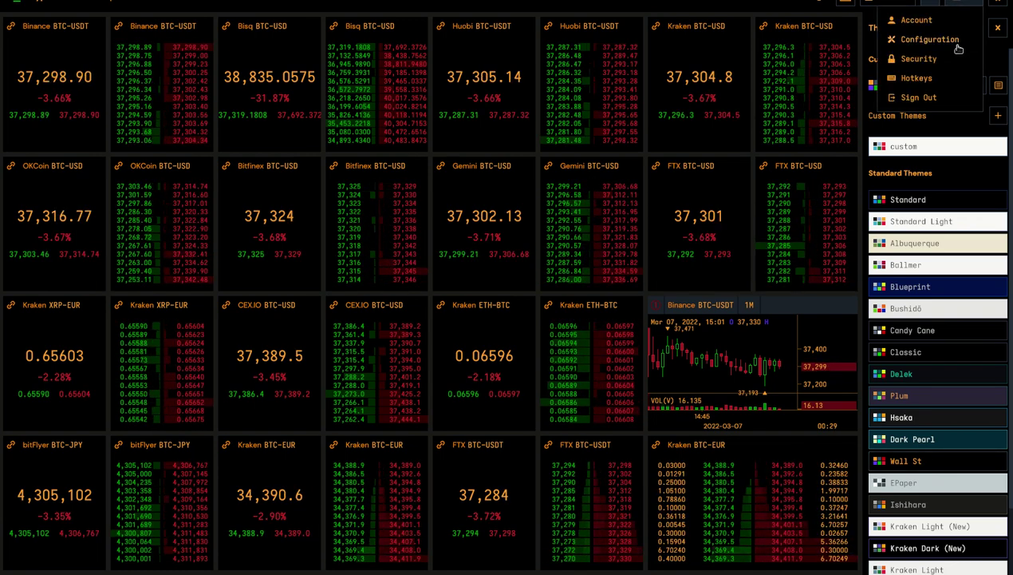
pyautogui.click(917, 78)
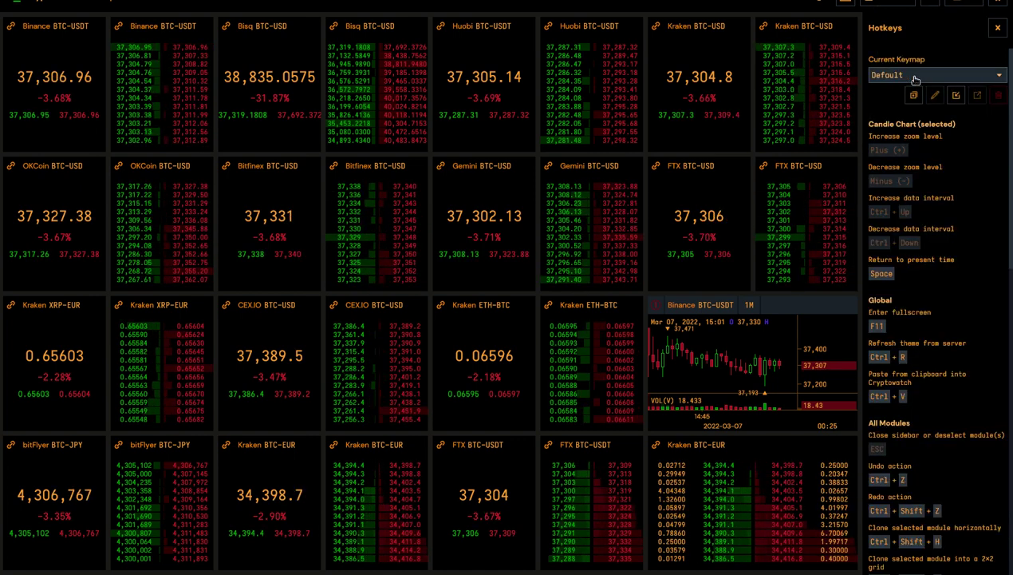
pyautogui.click(924, 81)
pyautogui.click(923, 74)
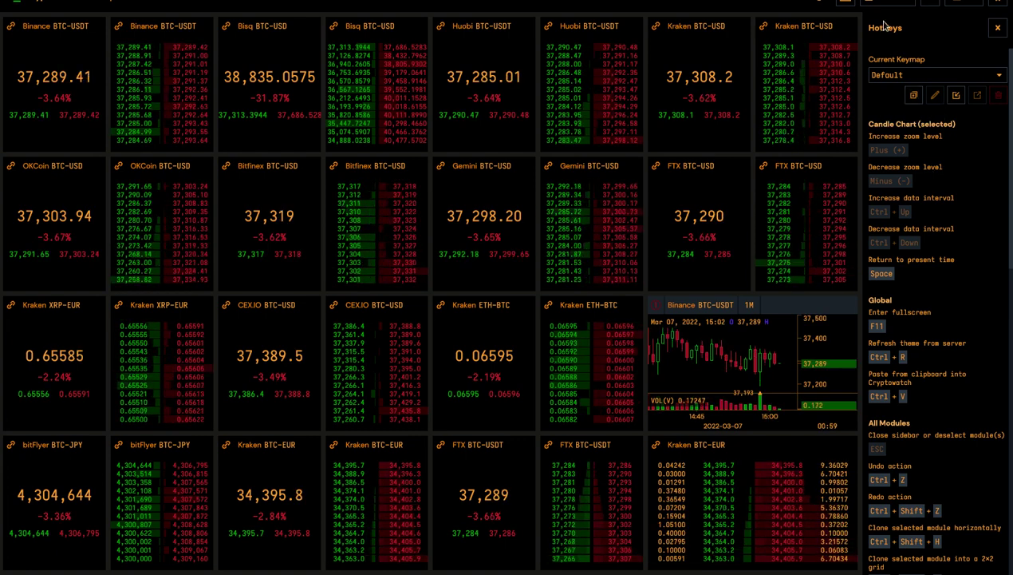
pyautogui.click(997, 27)
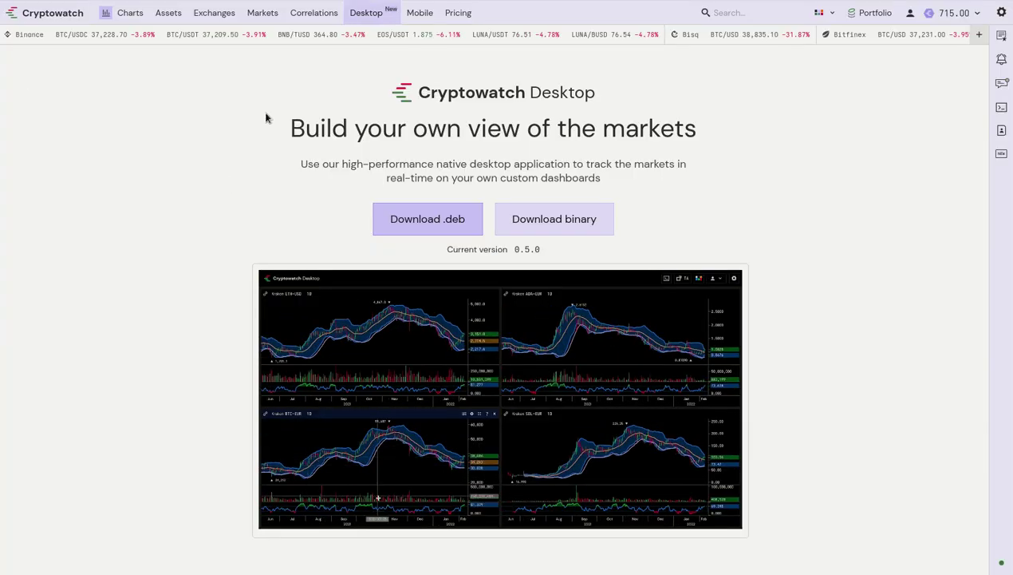
# Switch to the Cryptowatch website, view the Portfolio page and open the Guides from the account options.
pyautogui.click(880, 12)
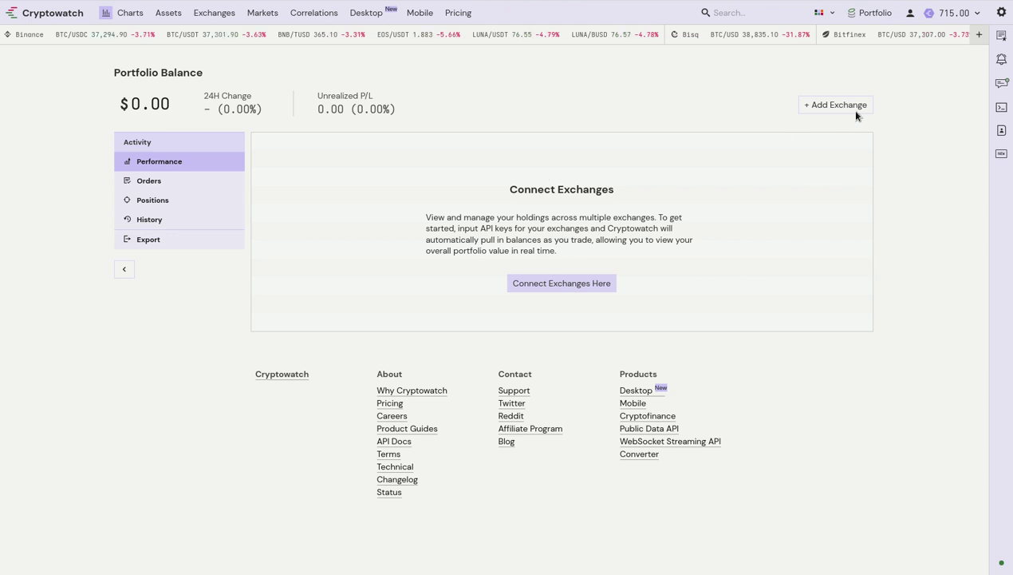
pyautogui.click(912, 15)
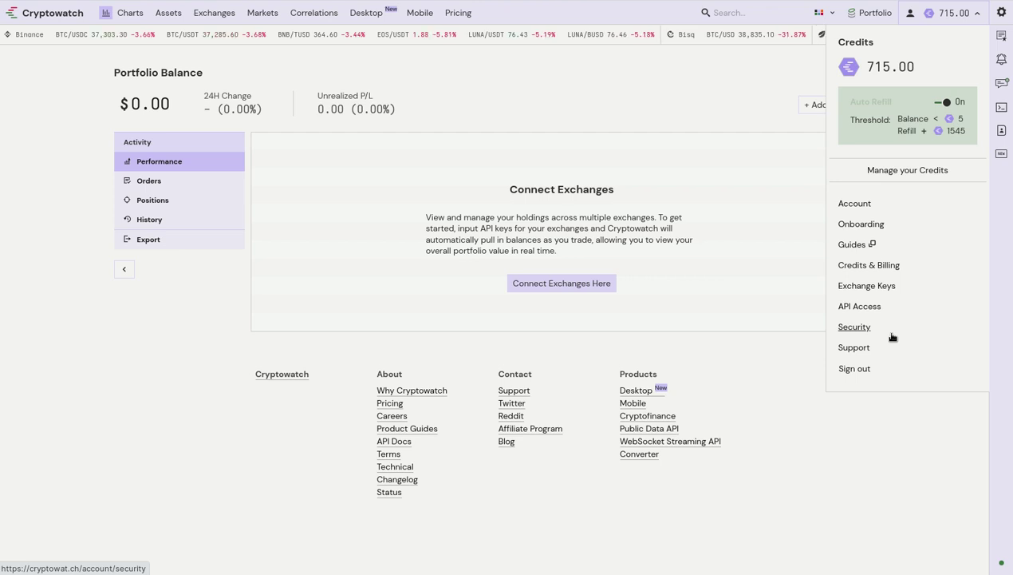
pyautogui.click(865, 247)
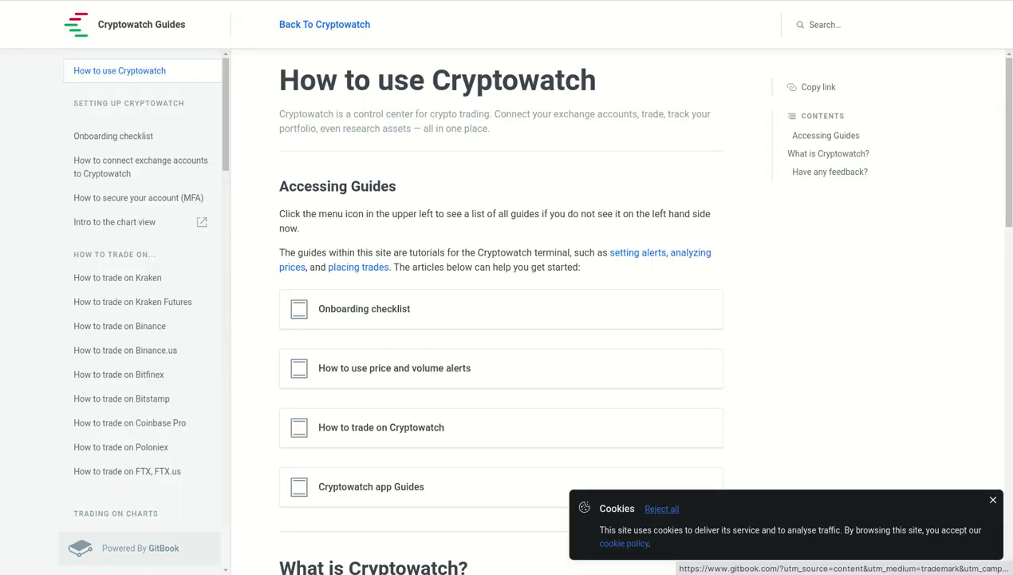
# Dismiss the cookie notice, browse the list of Cryptowatch guides and open the Trading Tips article.
pyautogui.click(994, 501)
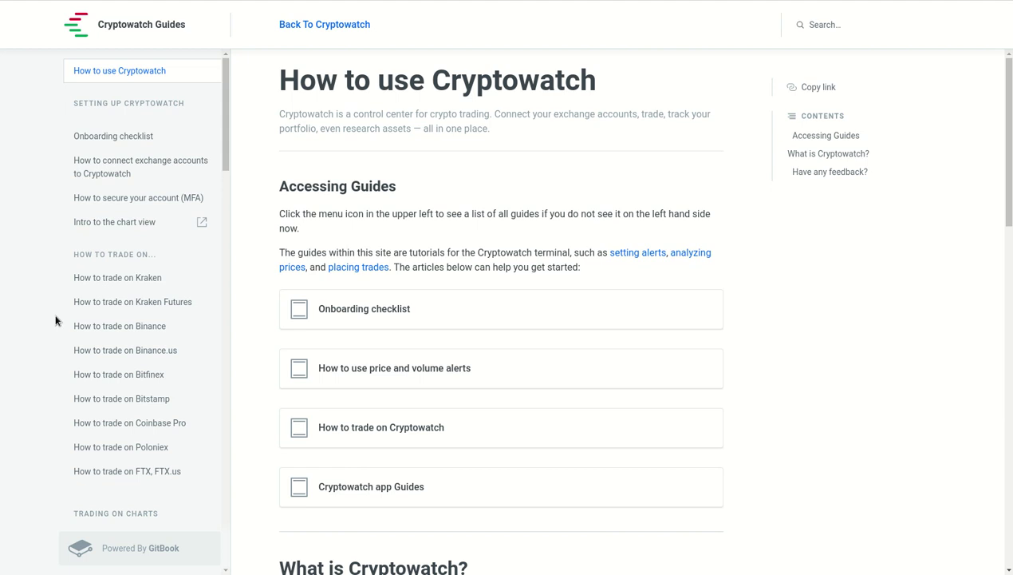
pyautogui.scroll(-3, 148, 347)
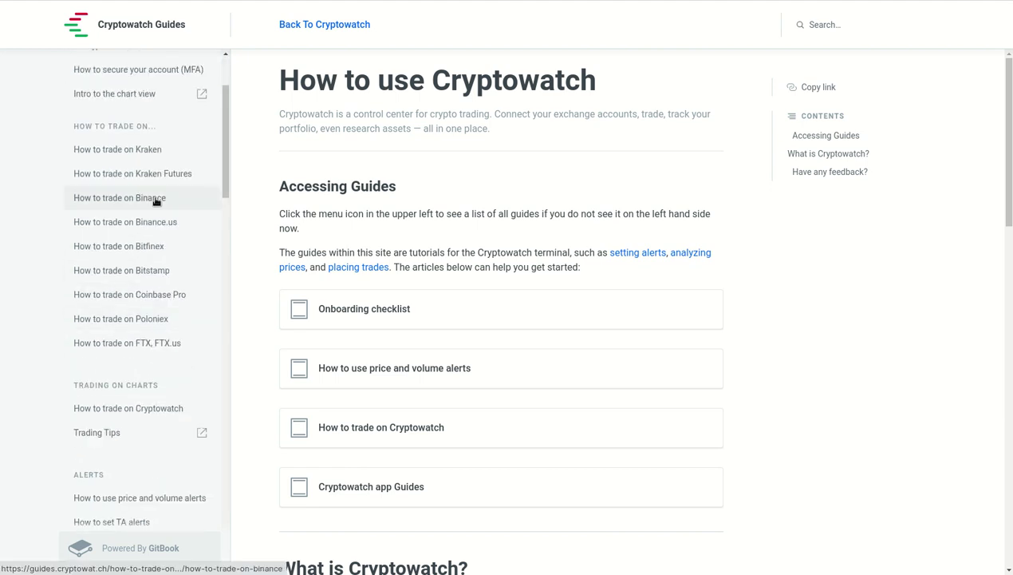
pyautogui.scroll(-2, 163, 368)
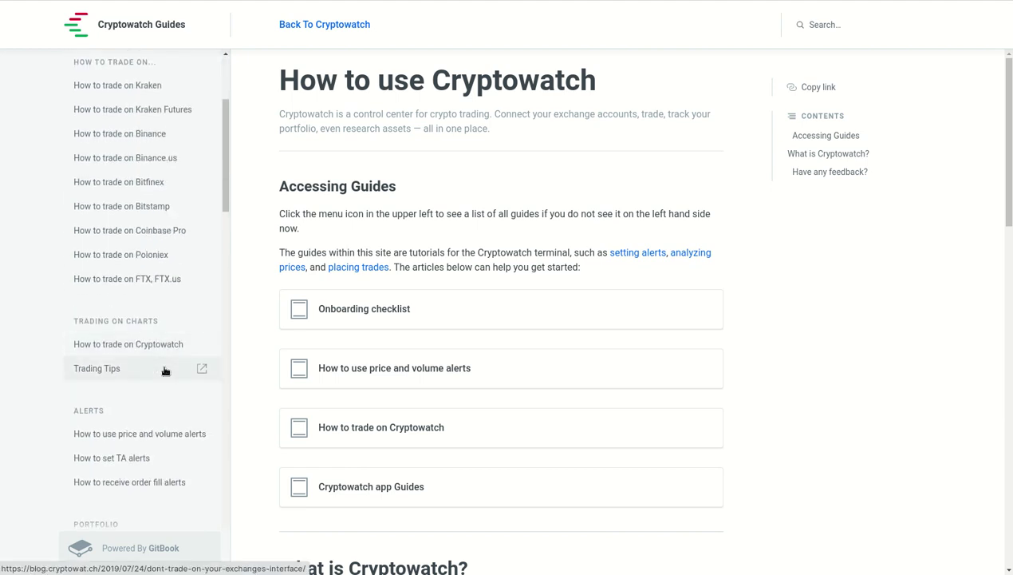
pyautogui.click(164, 369)
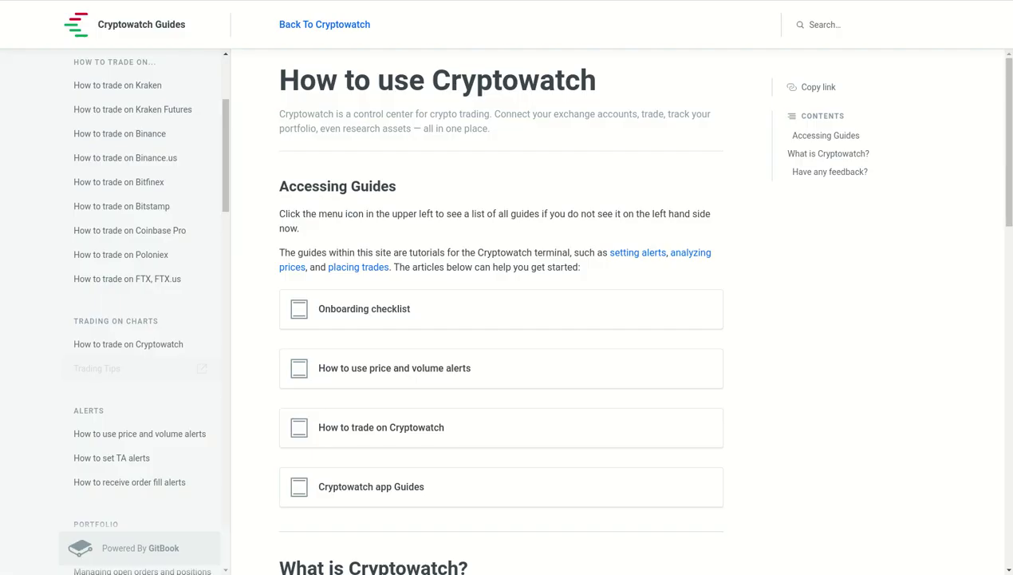
pyautogui.scroll(3, 170, 190)
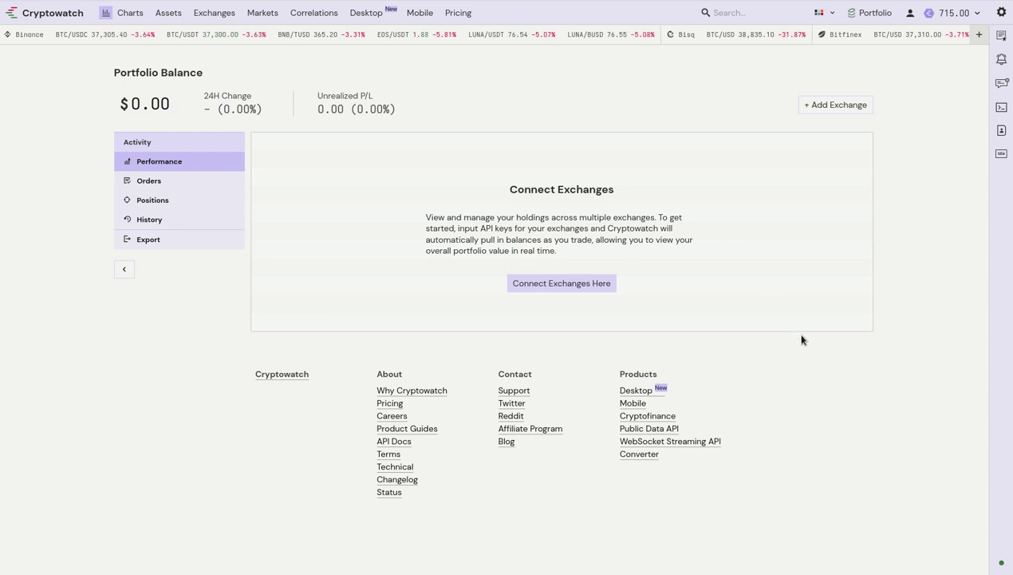
# Open the Affiliate Program sign-up form linked on the Portfolio page and close it again.
pyautogui.click(527, 429)
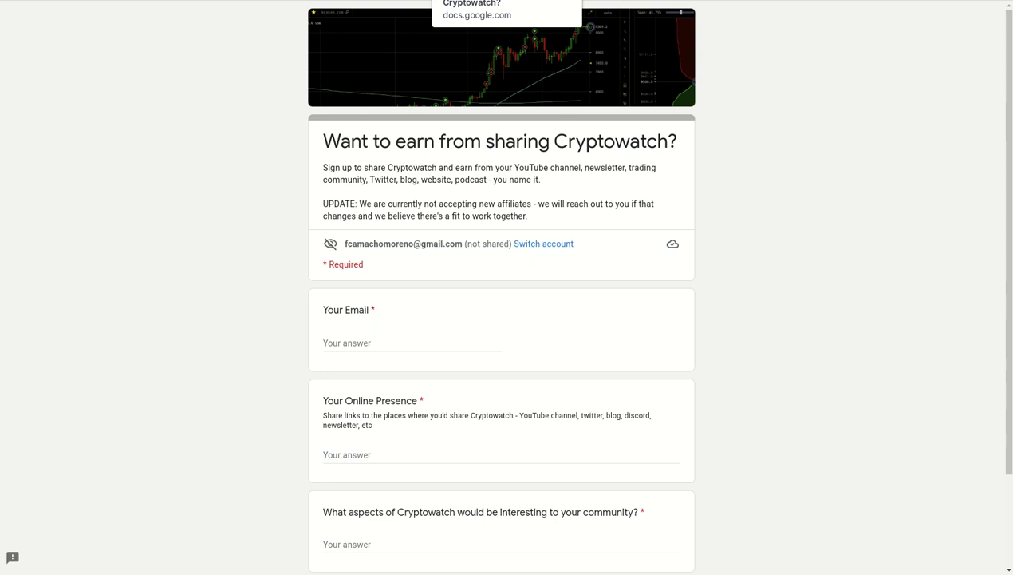
pyautogui.hotkey('ctrl', 'w')
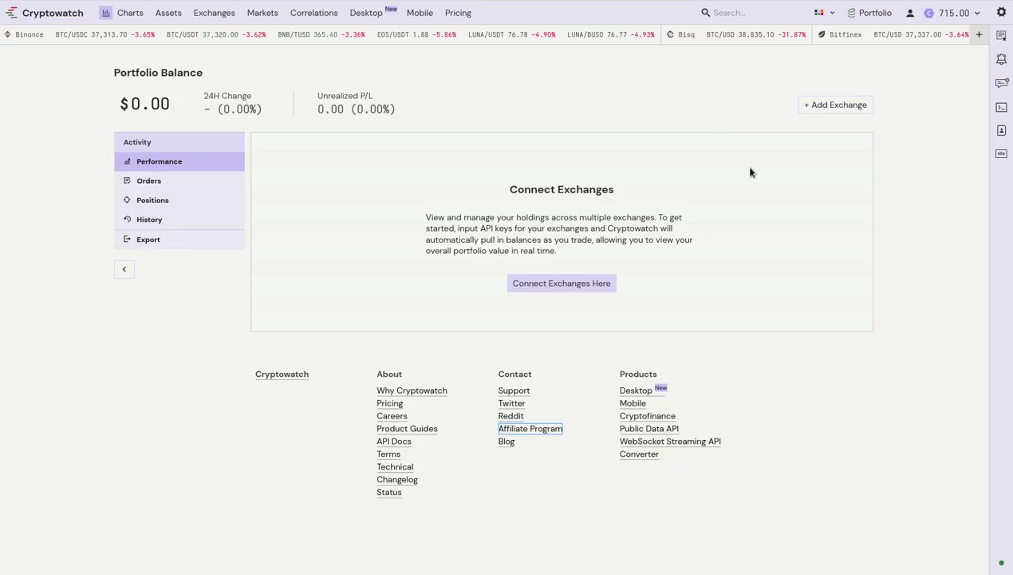